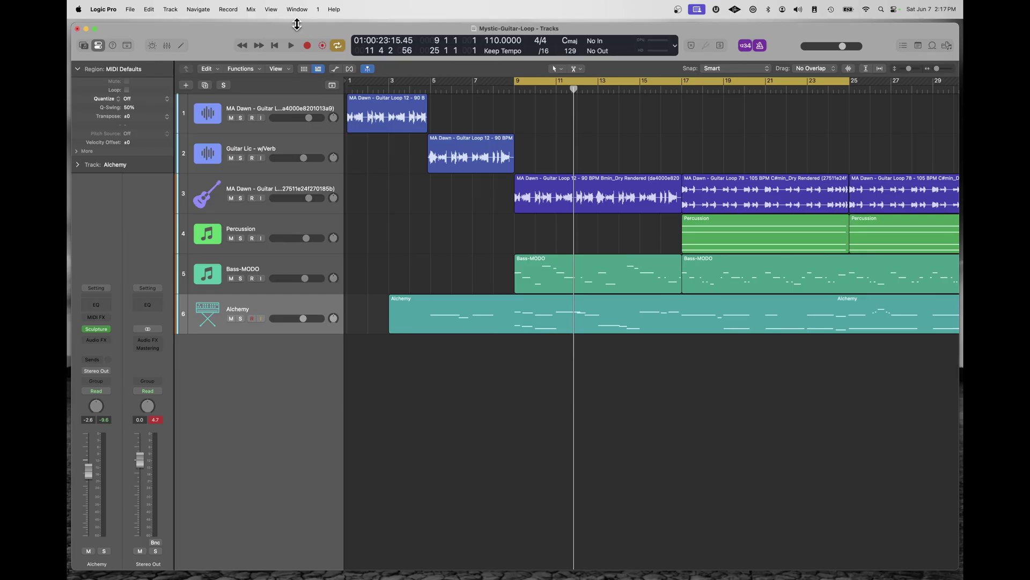
- Play the arrangement from the cycle start, then switch the metronome click off
left_click(293, 46)
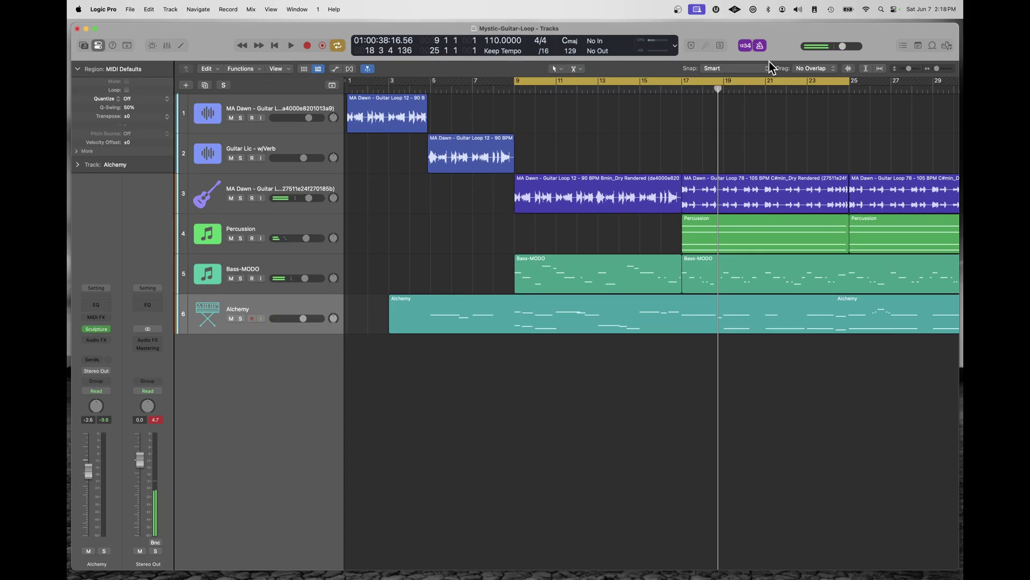
left_click(760, 47)
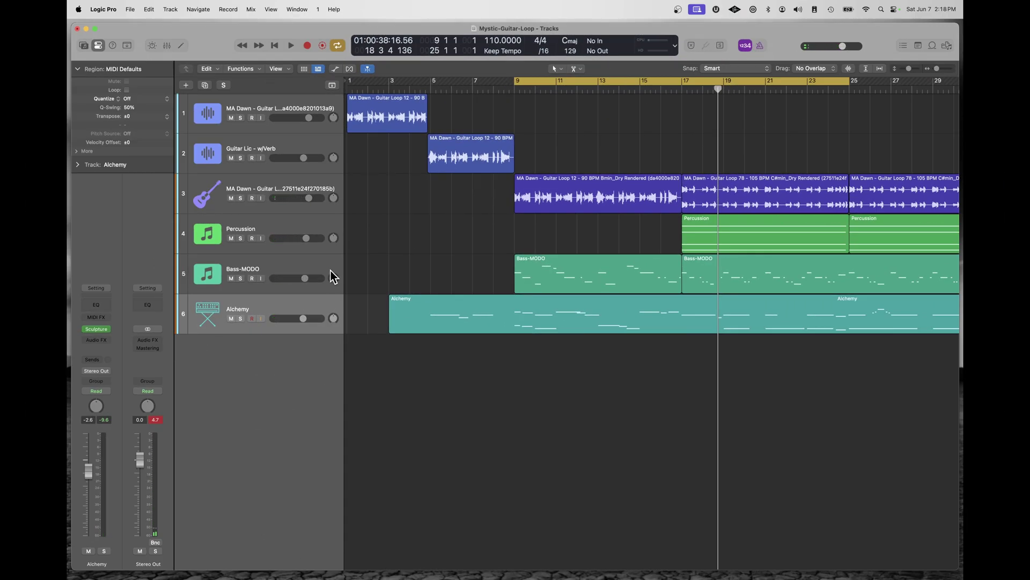
left_click(185, 86)
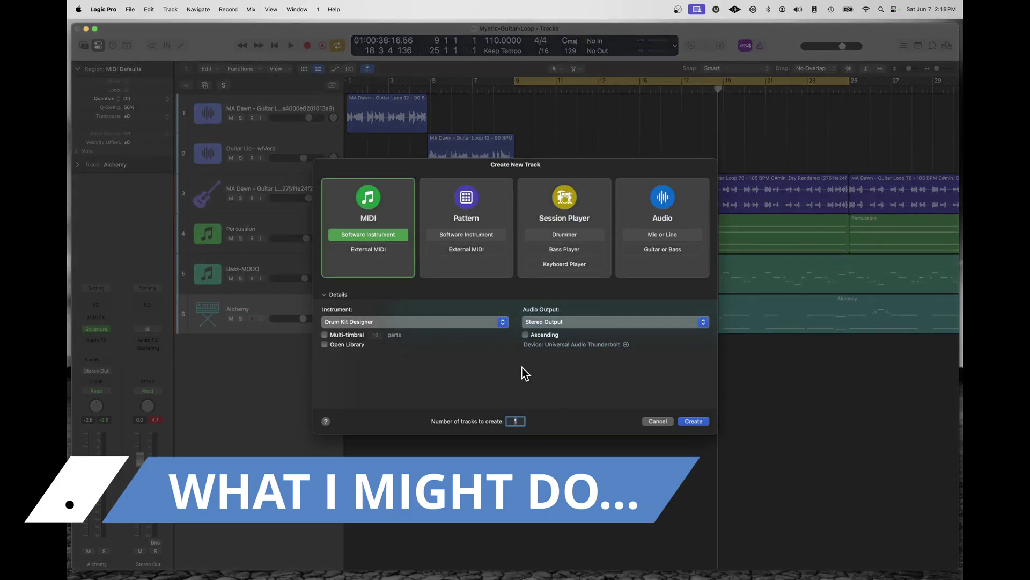
- Create a Drum Kit Designer track with the Liverpool Kit preset and record from bar 9
left_click(694, 421)
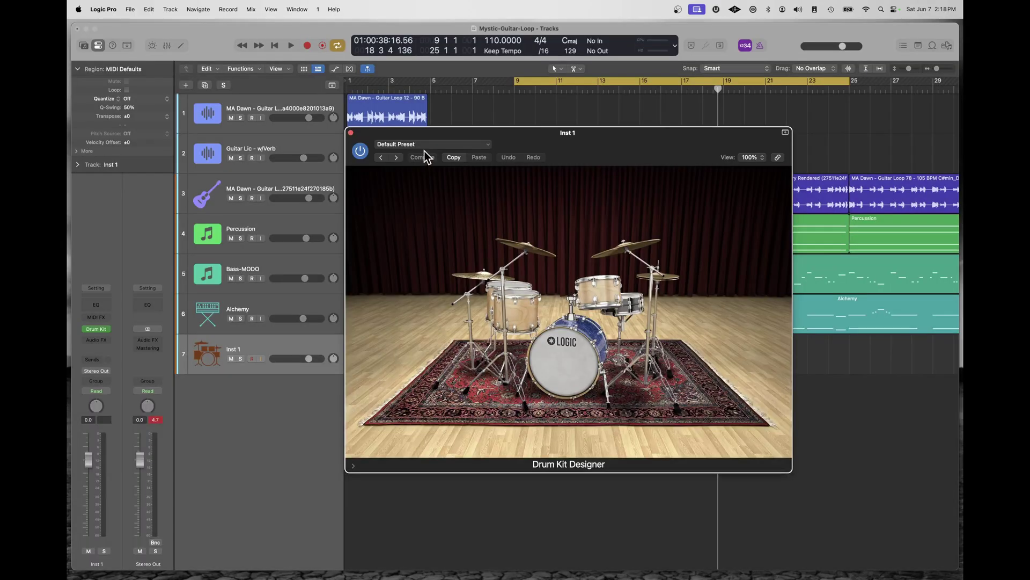
left_click(426, 144)
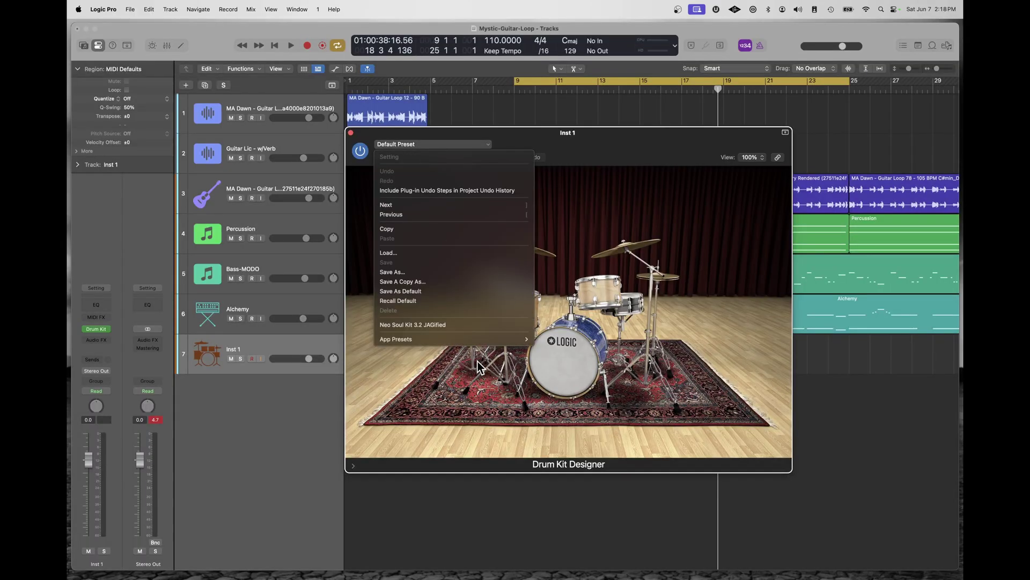
mouse_move(494, 341)
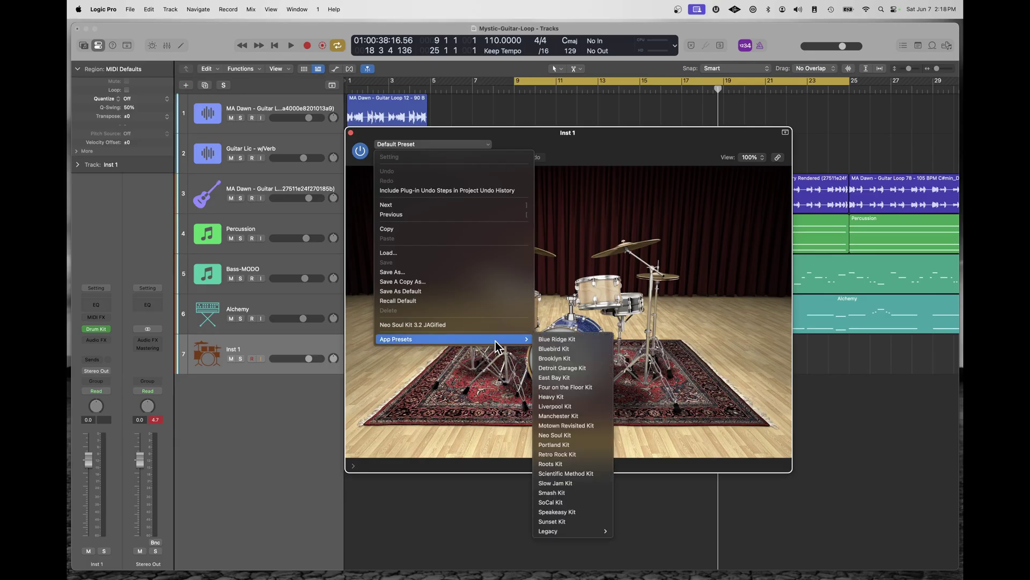
left_click(576, 407)
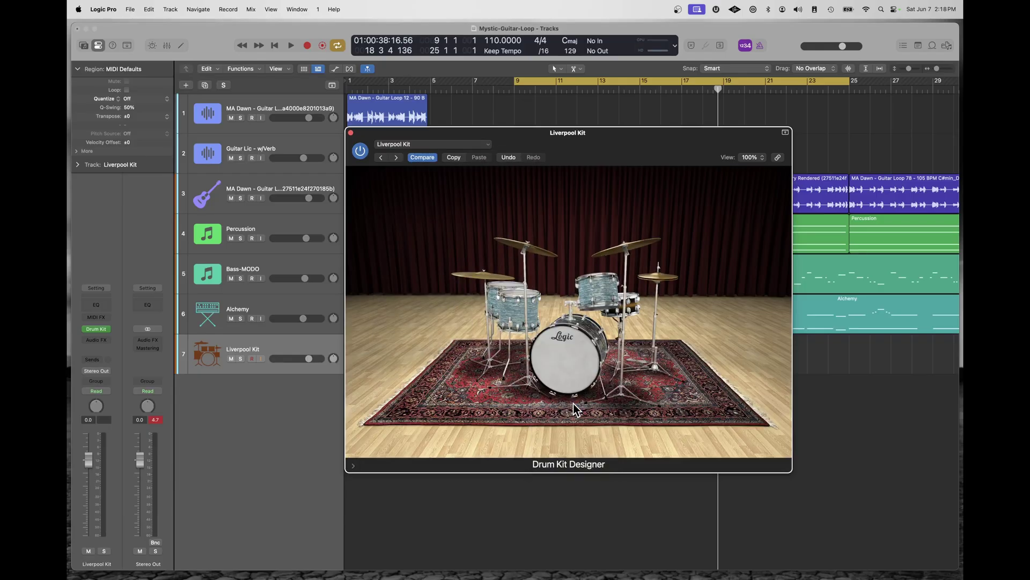
left_click_drag(379, 137, 532, 156)
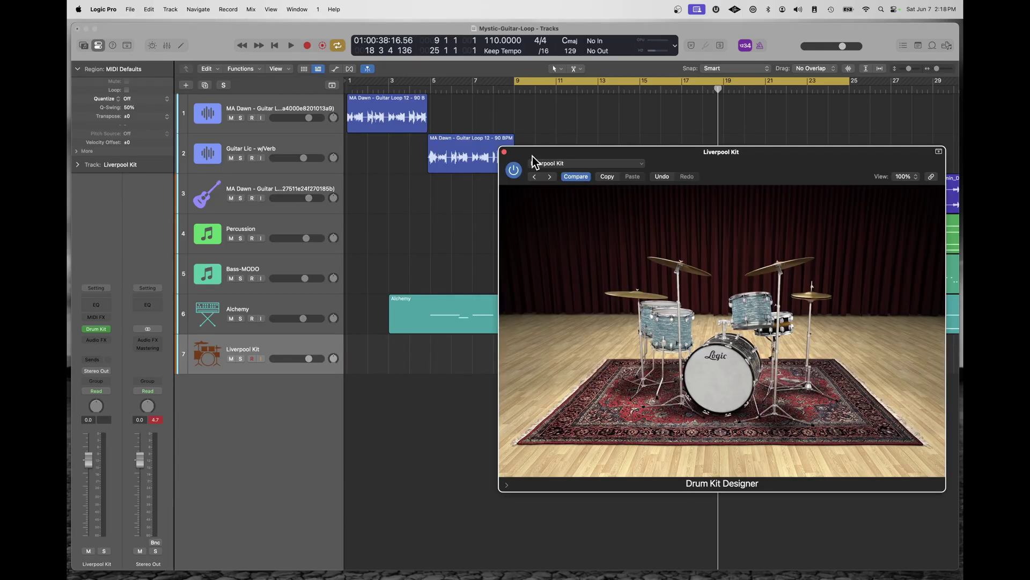
left_click(307, 47)
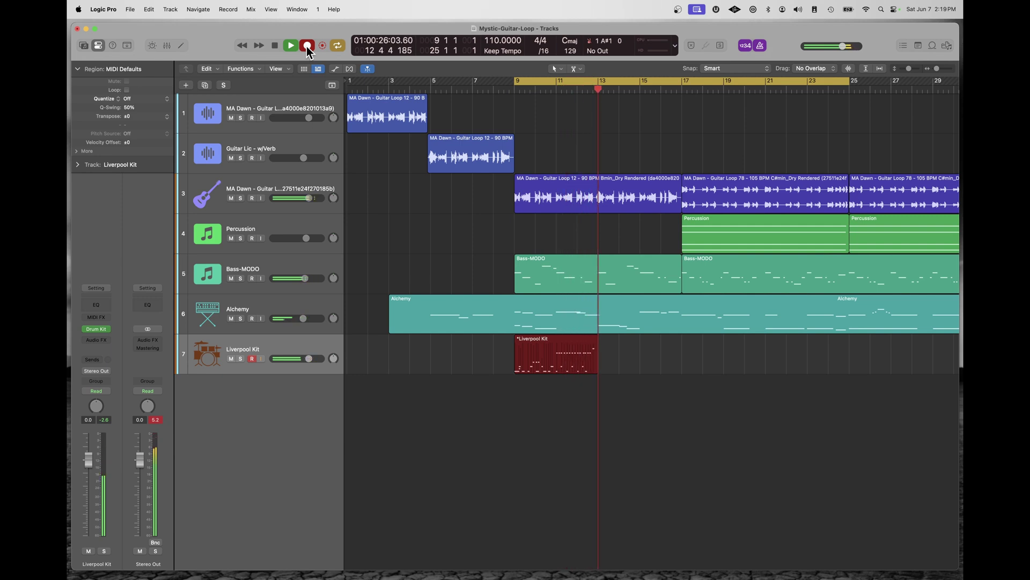
- Stop recording, drop Rock Groove 076B MIDI at bar 9 on Liverpool Kit, then delete it
left_click(307, 46)
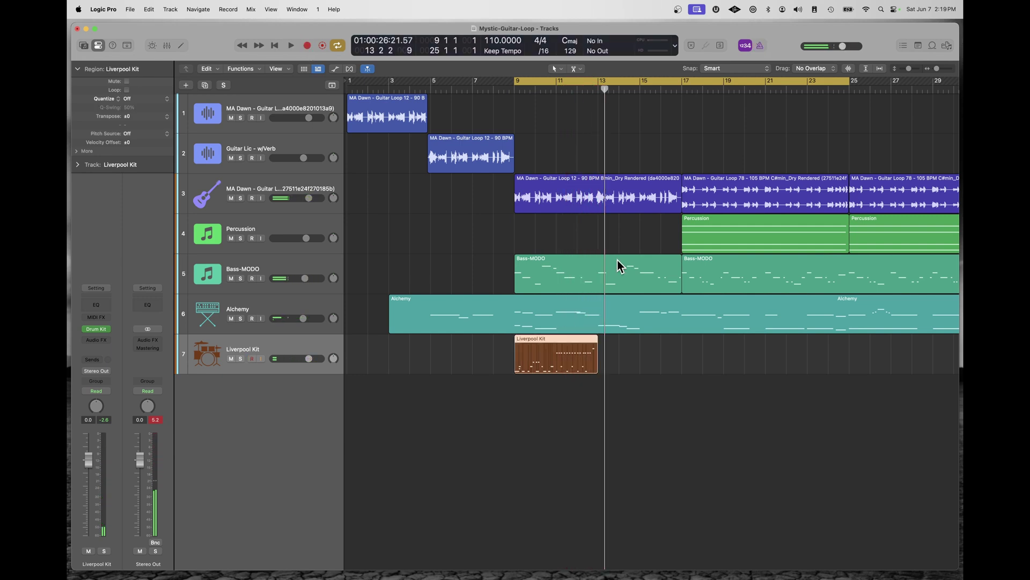
double_click(567, 343)
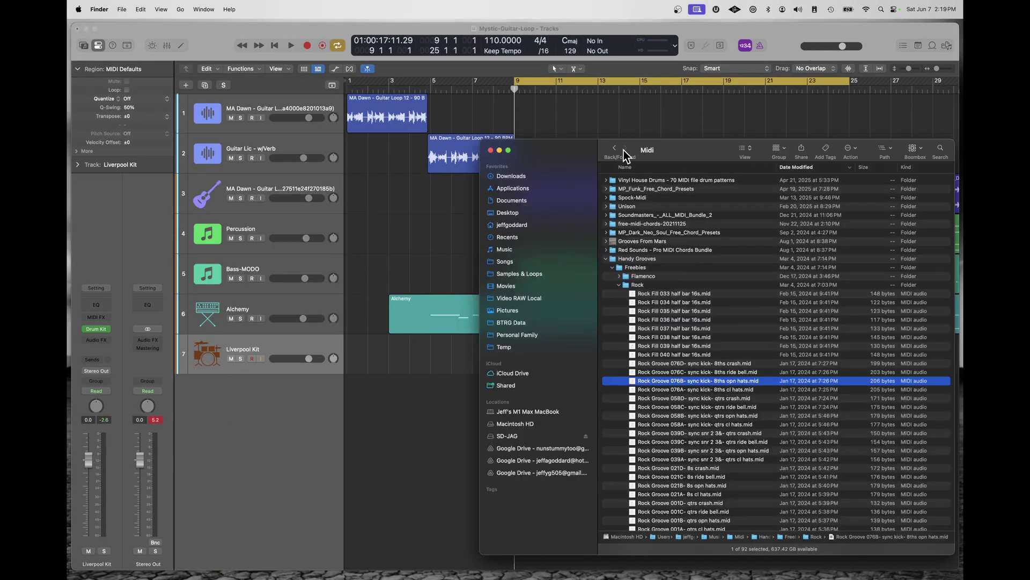
left_click_drag(559, 160, 656, 139)
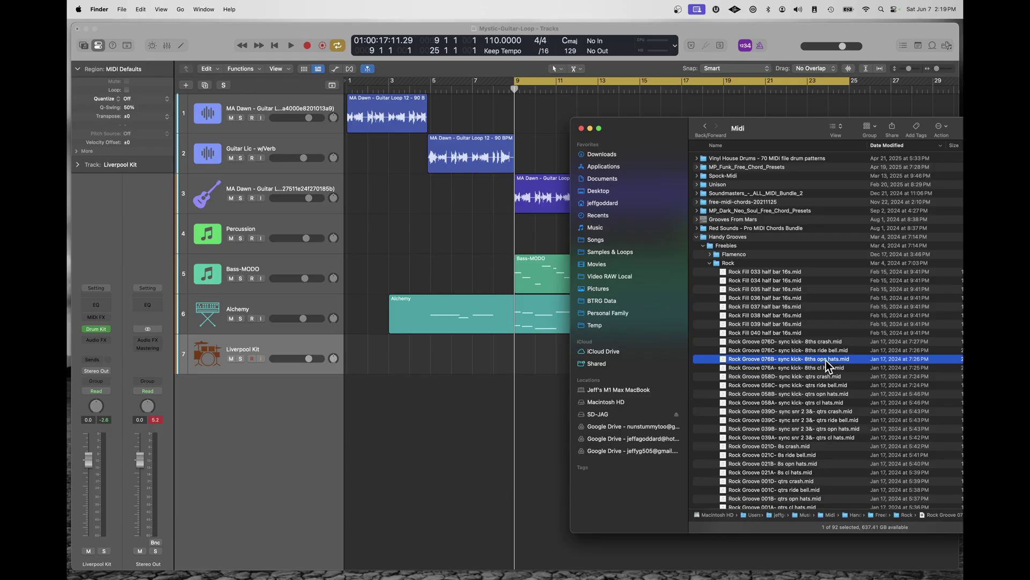
left_click_drag(835, 363, 513, 356)
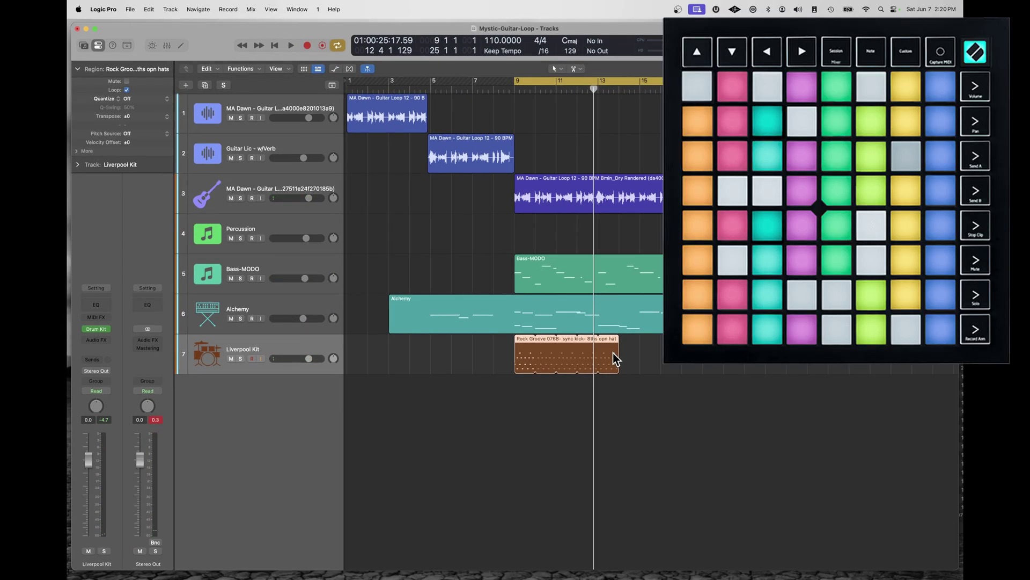
key("Delete")
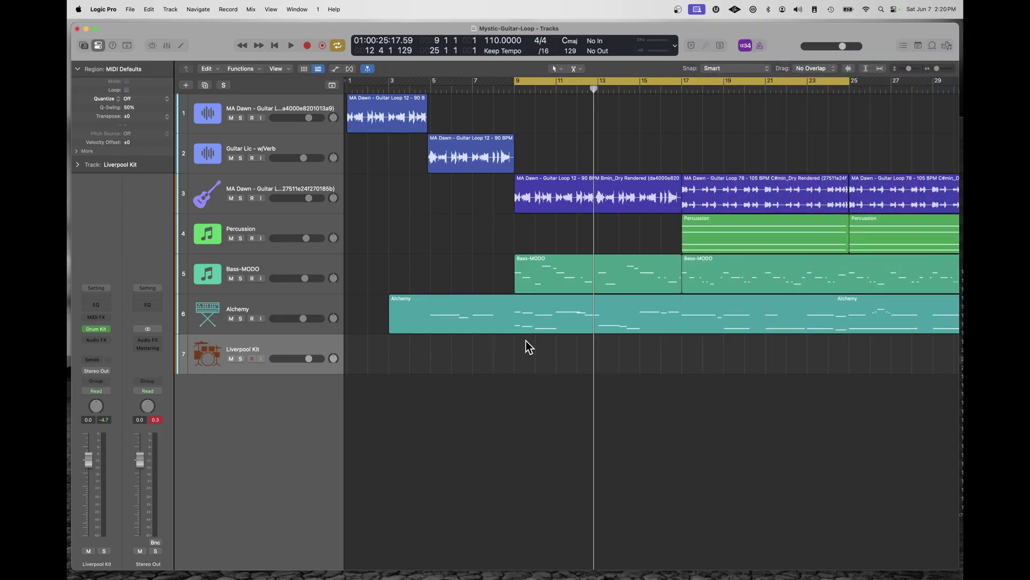
- Create a pattern region on the Liverpool Kit lane with kicks on steps 1, 5, 9 and 13
right_click(525, 344)
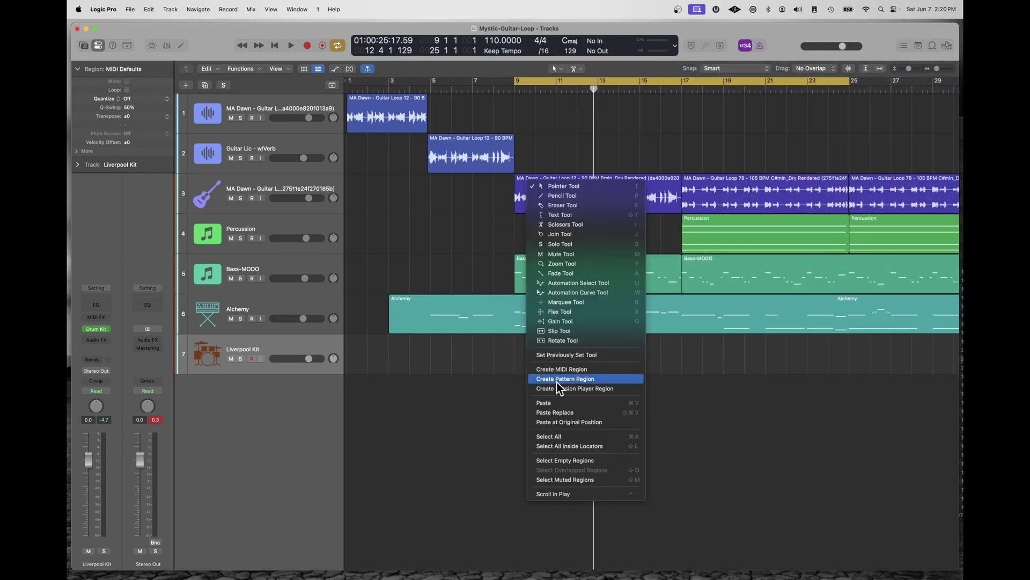
left_click(572, 379)
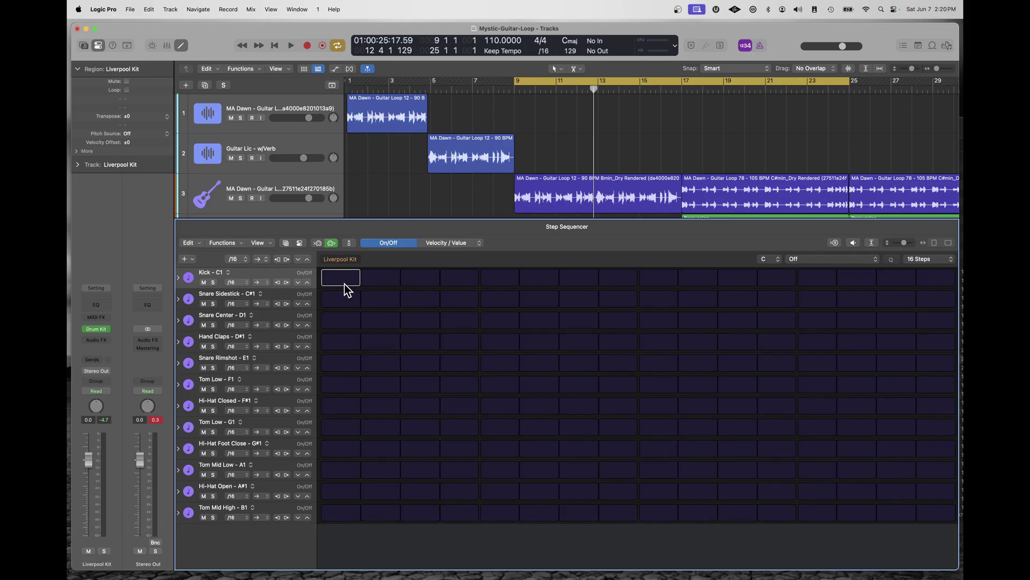
left_click(343, 279)
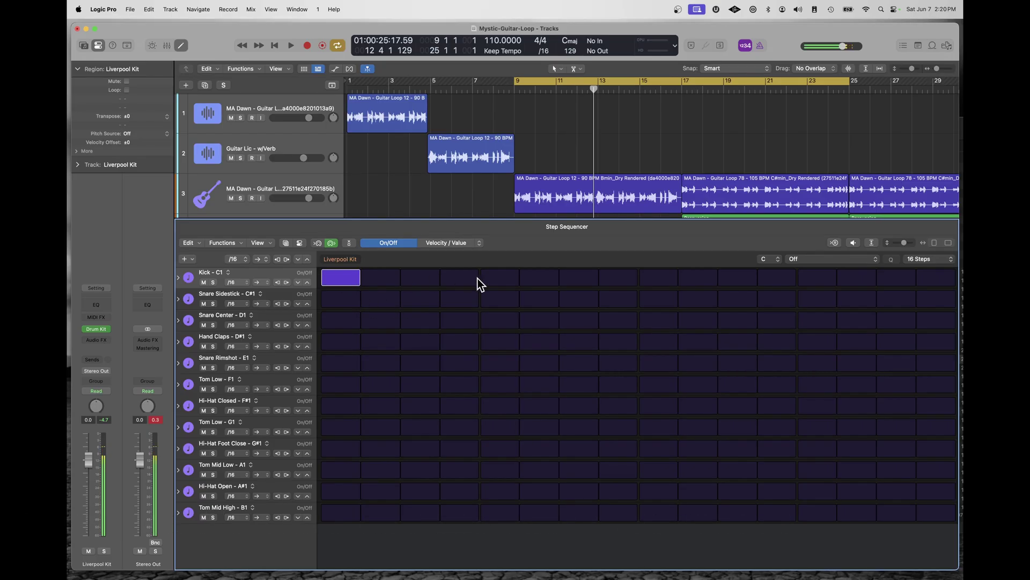
left_click(507, 279)
left_click(655, 280)
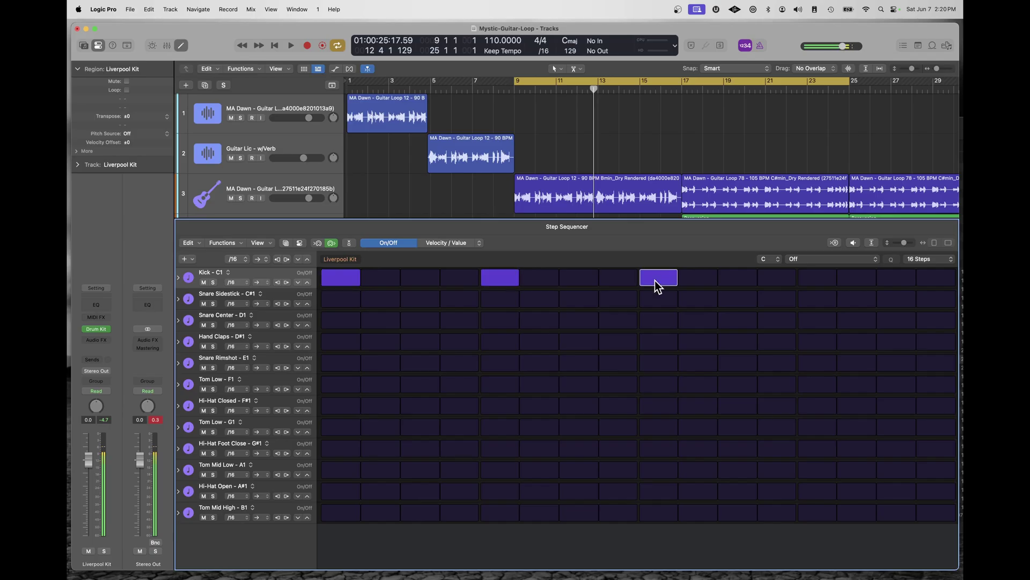
left_click(803, 277)
- Add Snare Sidestick on step 4, Snare Center on step 5, and Hand Claps on steps 3, 7, 11
left_click(450, 297)
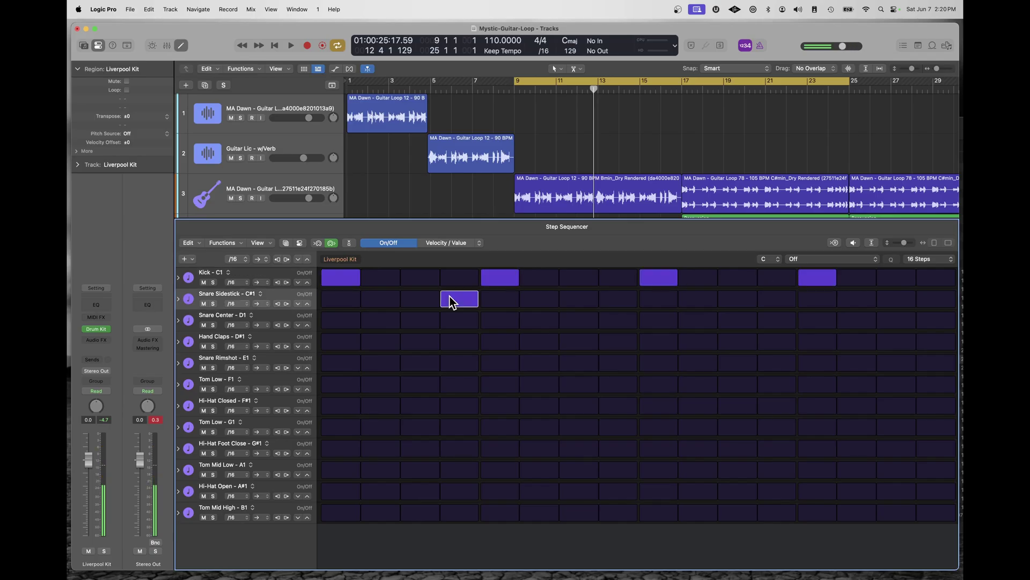
left_click(499, 320)
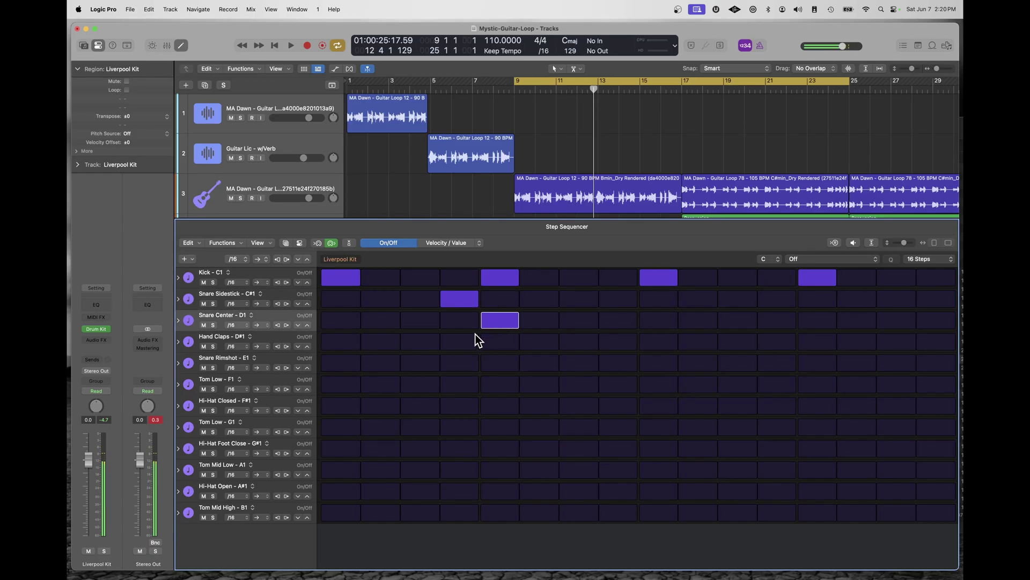
left_click(421, 342)
left_click(577, 342)
left_click(737, 342)
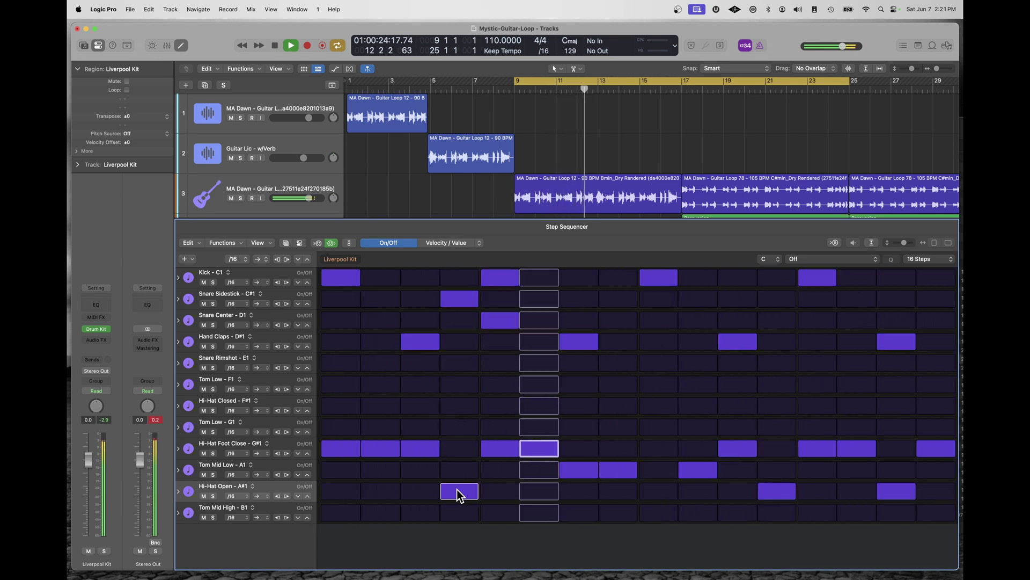
key("space")
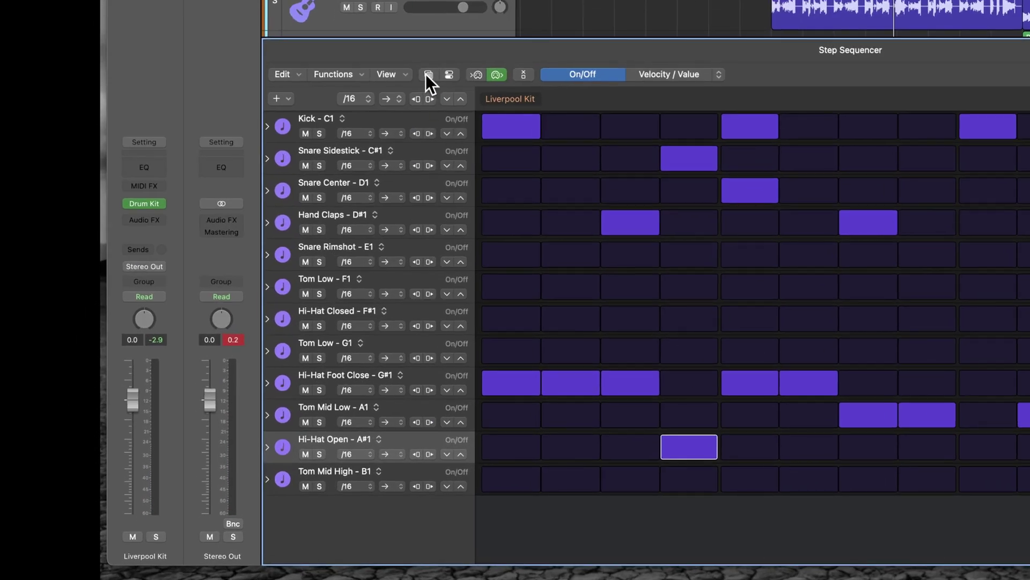
- Load the Cinematic Funk 01 drum pattern into the Step Sequencer and audition it
left_click(427, 75)
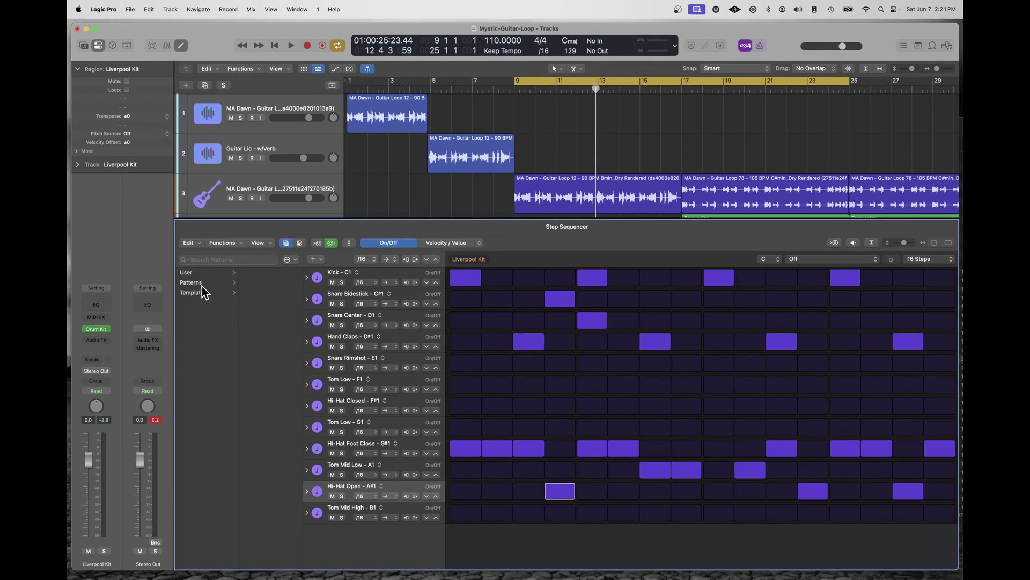
left_click(201, 283)
left_click(261, 292)
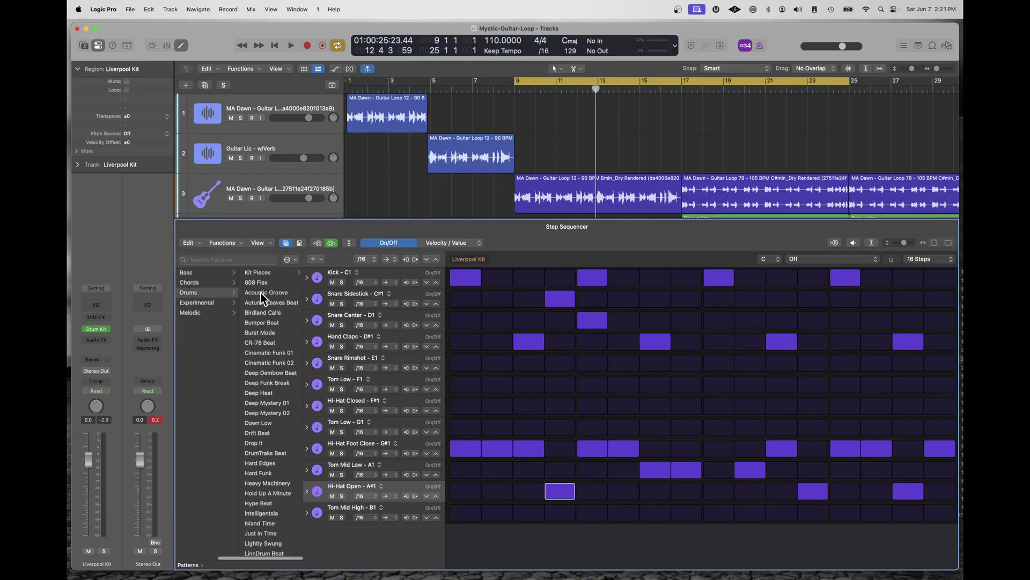
left_click(279, 353)
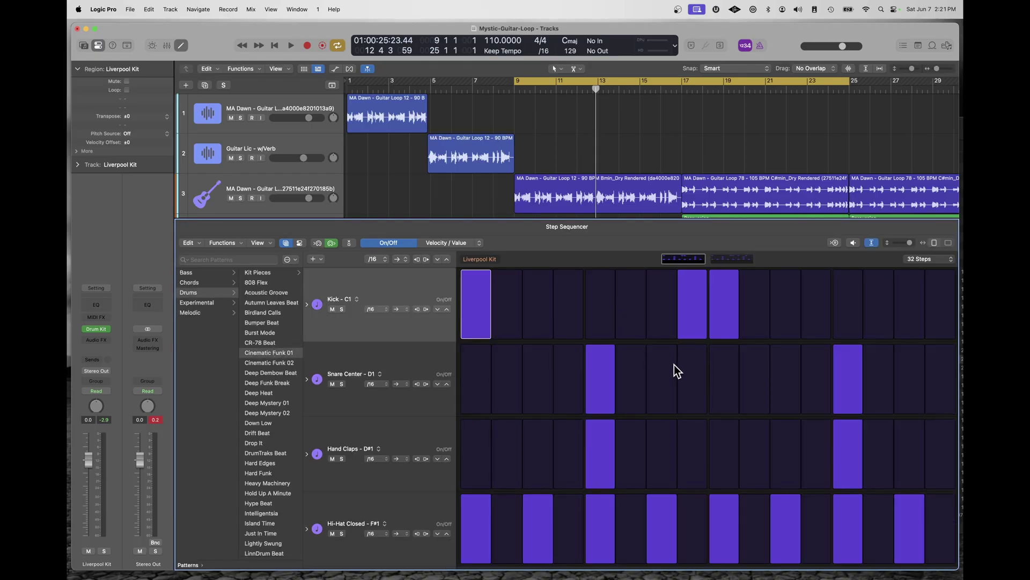
key("space")
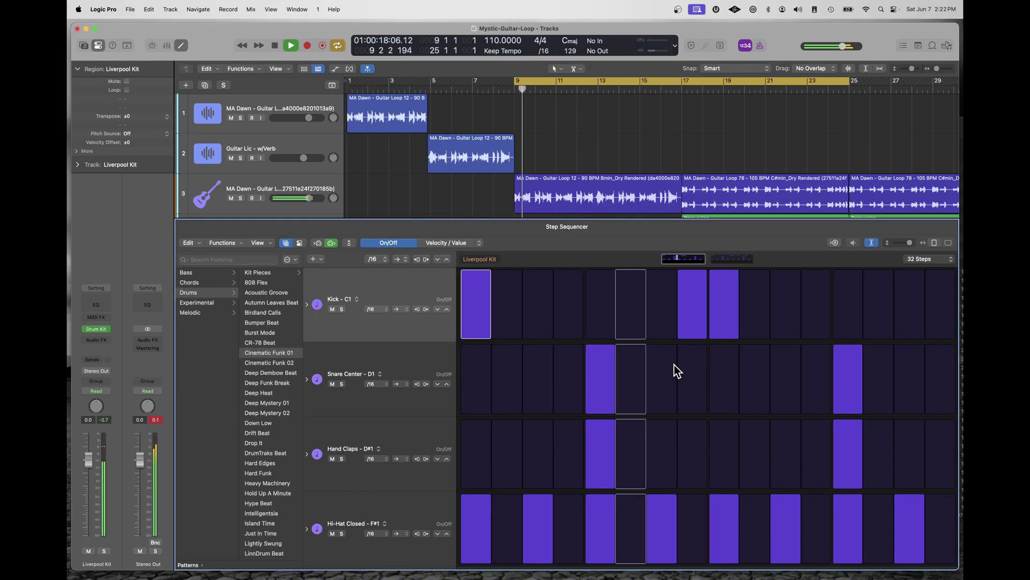
key("space")
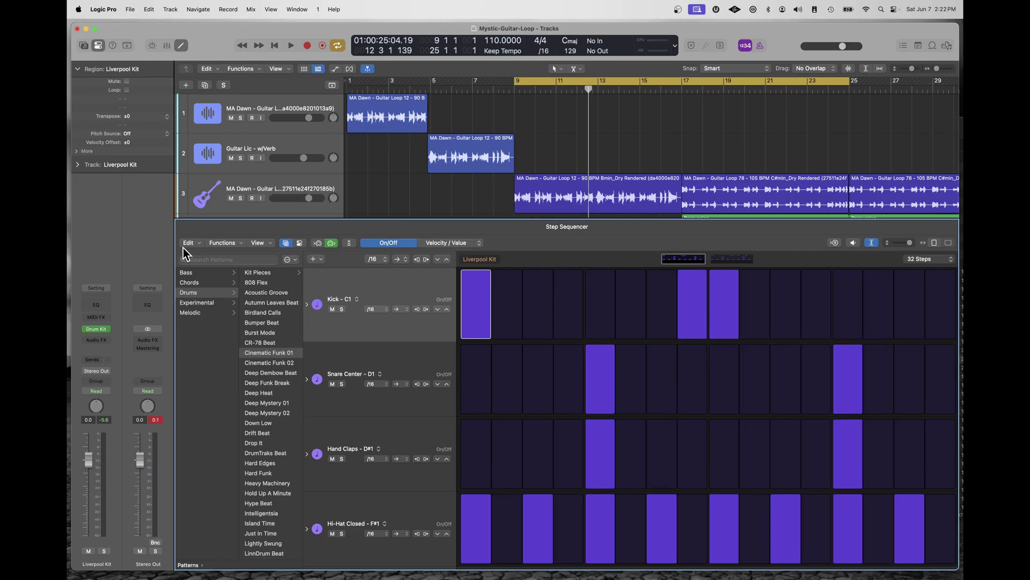
- Browse the saved user patterns in the pattern library
scroll(182, 265, "left", 5)
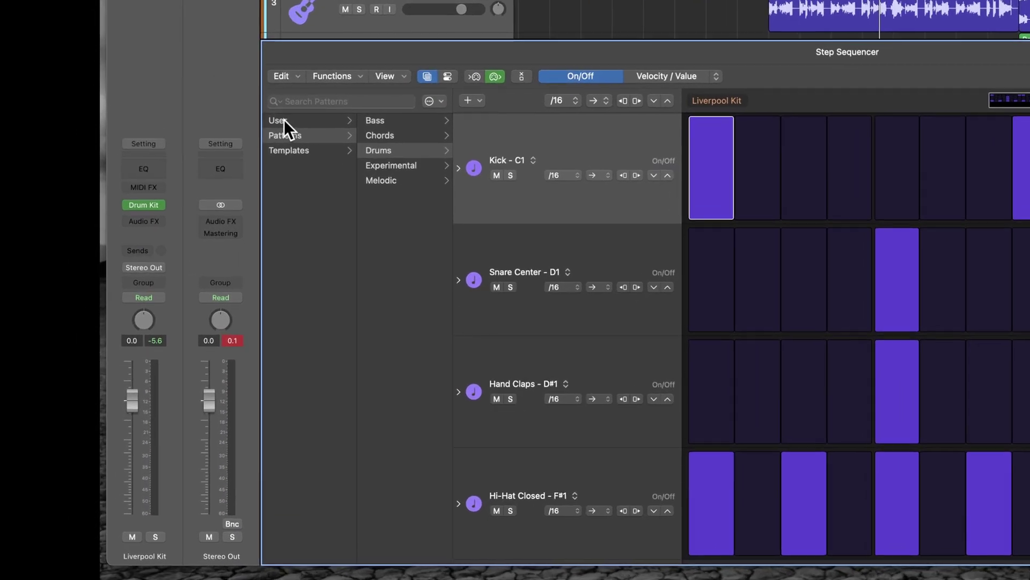
left_click(190, 271)
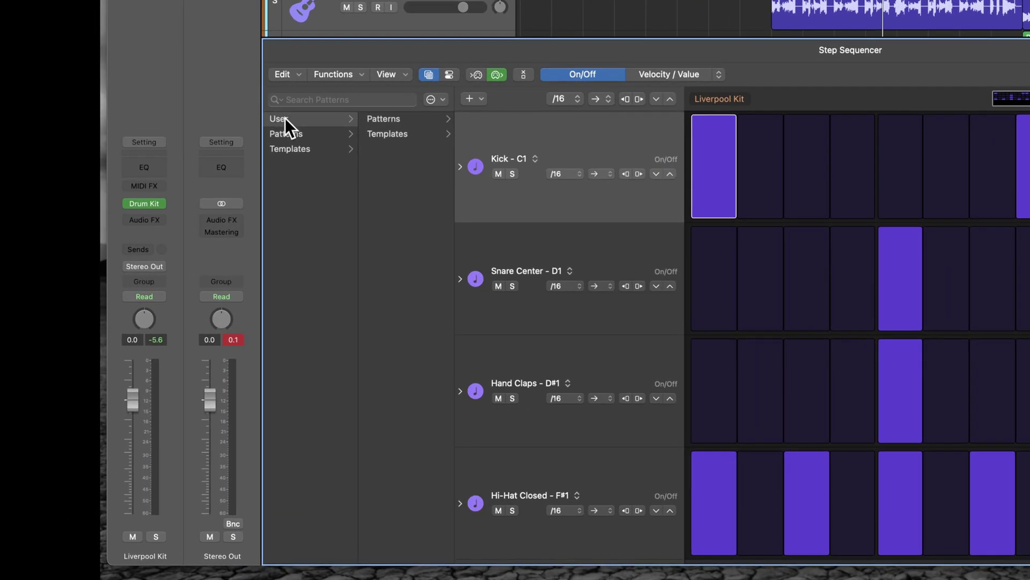
left_click(401, 120)
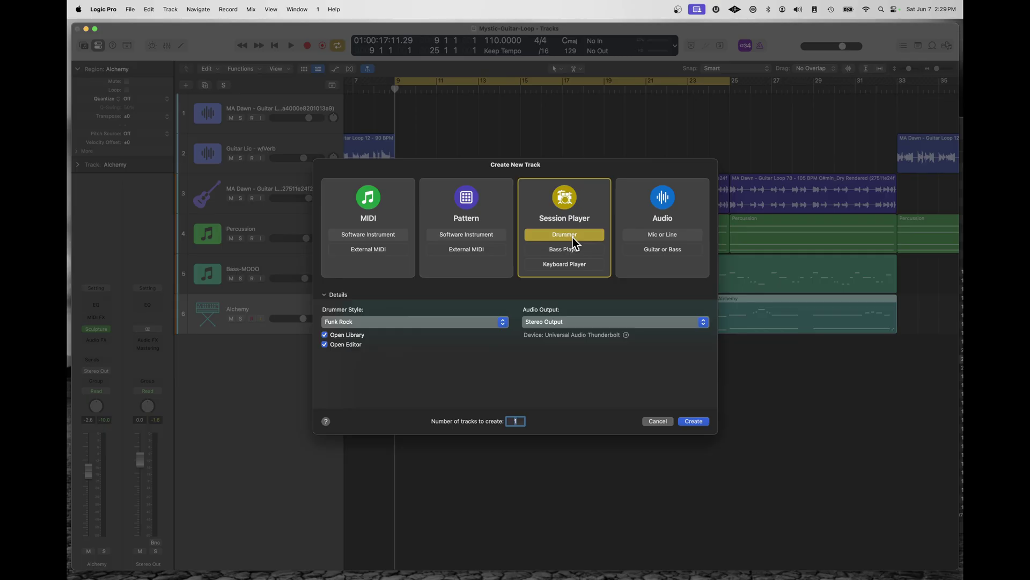
- Create the Funk Rock drummer track, audition it, and keep the Broken Glass preset
left_click(694, 421)
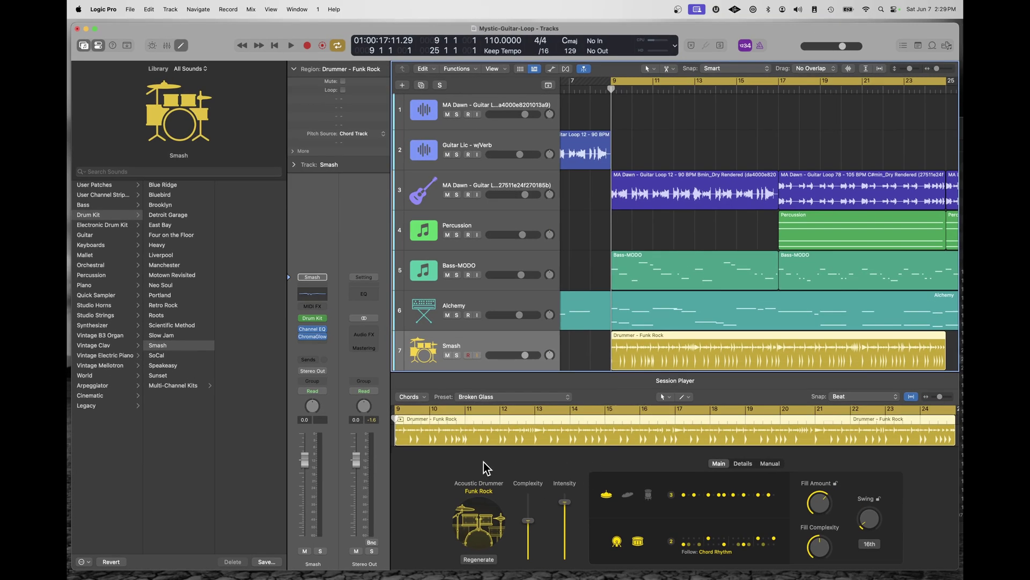
key("space")
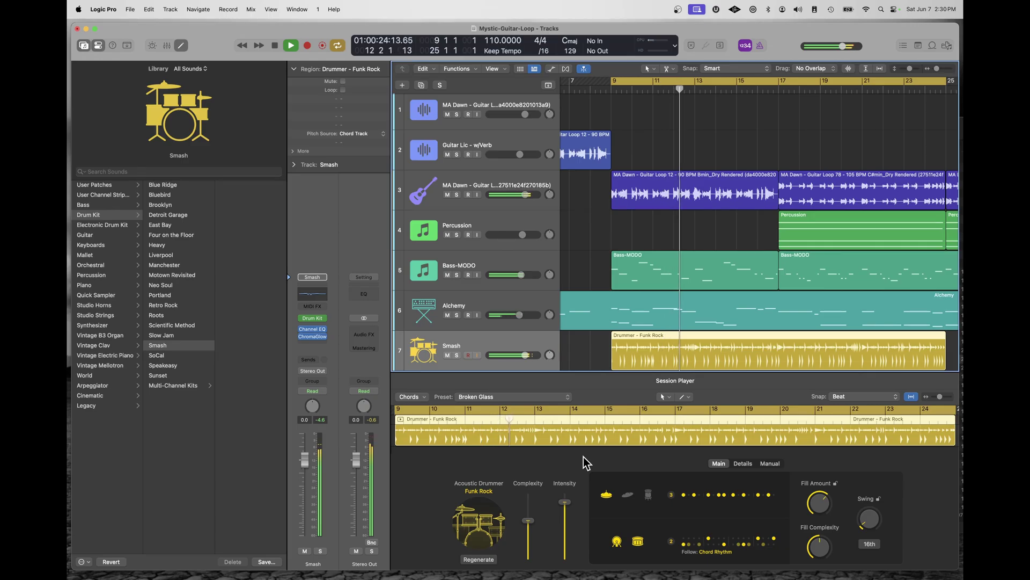
key("space")
left_click(501, 397)
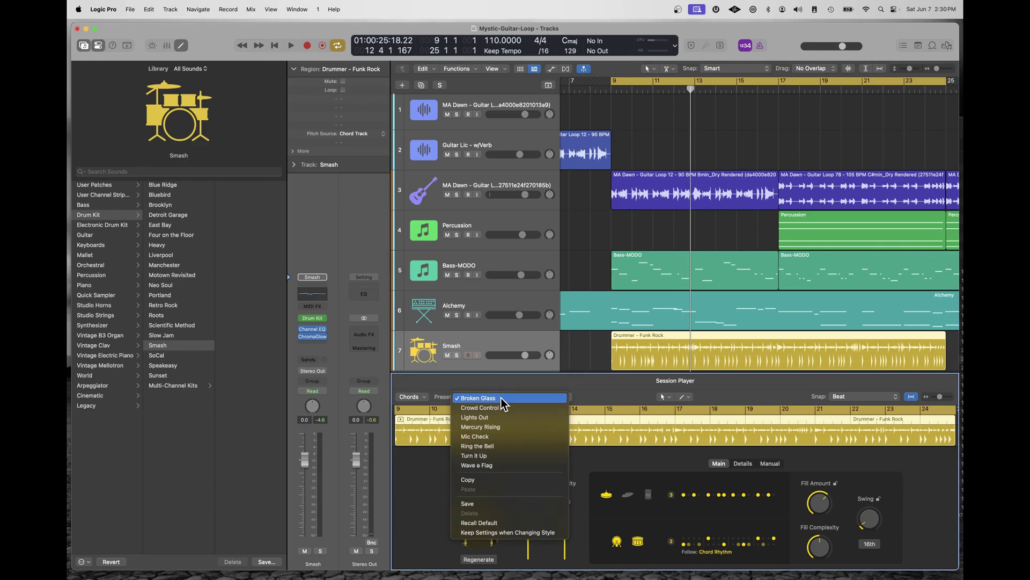
left_click(410, 501)
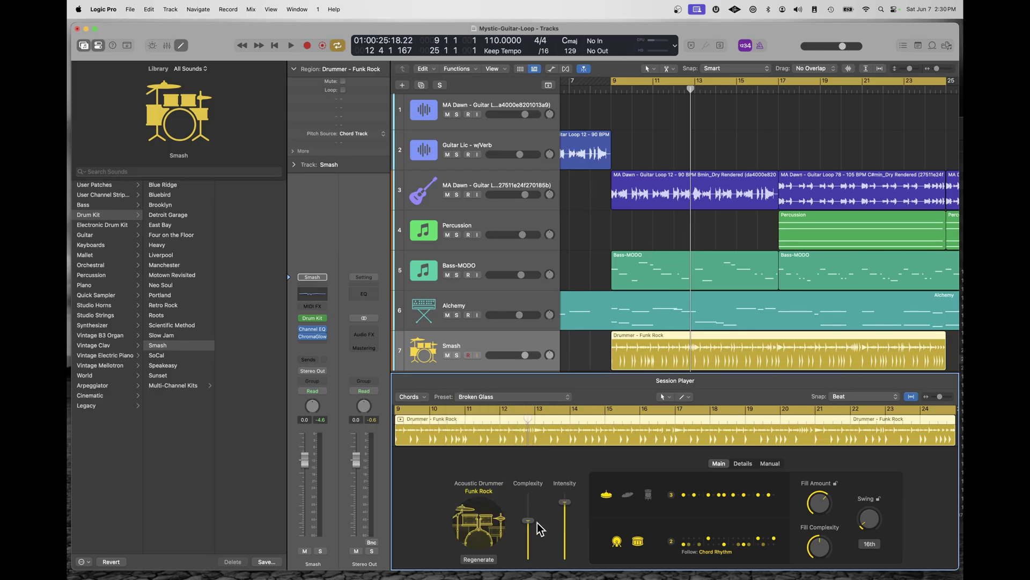
- Set complexity to 28 %, lower intensity slightly, use hi-hat, and set fill amount near 41 %
left_click_drag(528, 537, 528, 544)
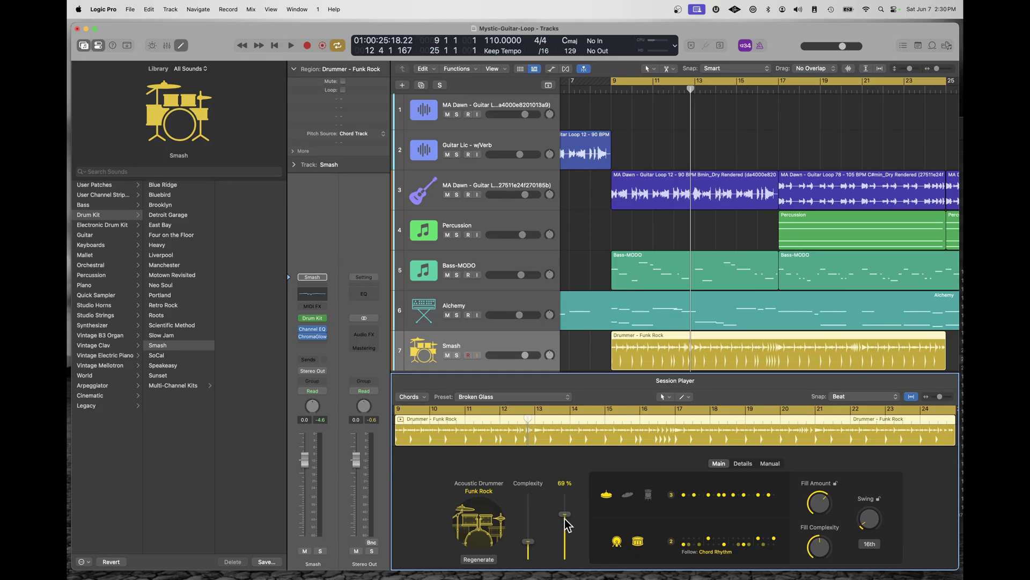
left_click_drag(565, 518, 564, 521)
left_click(646, 494)
left_click(769, 464)
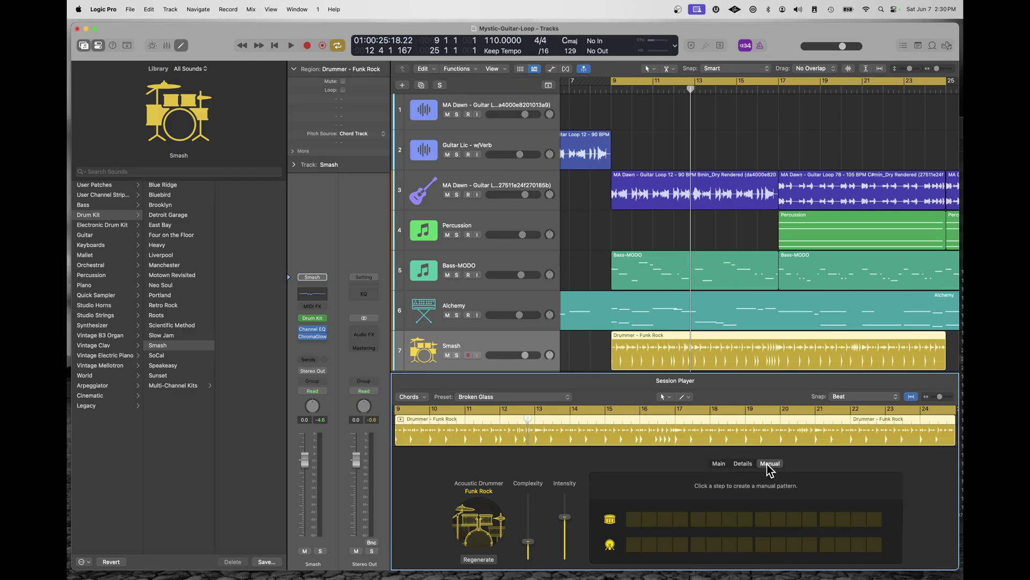
left_click(719, 463)
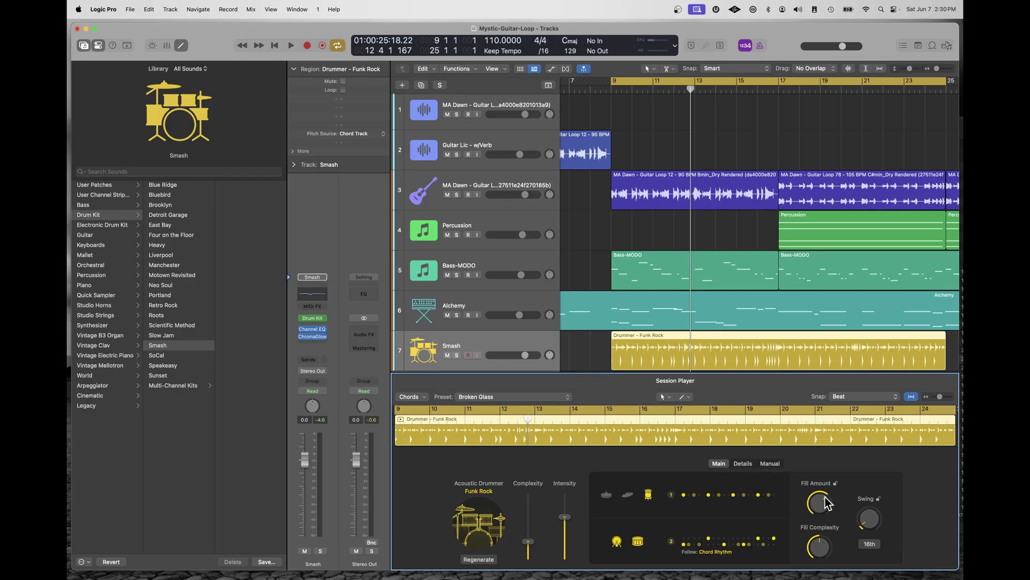
left_click_drag(828, 503, 817, 533)
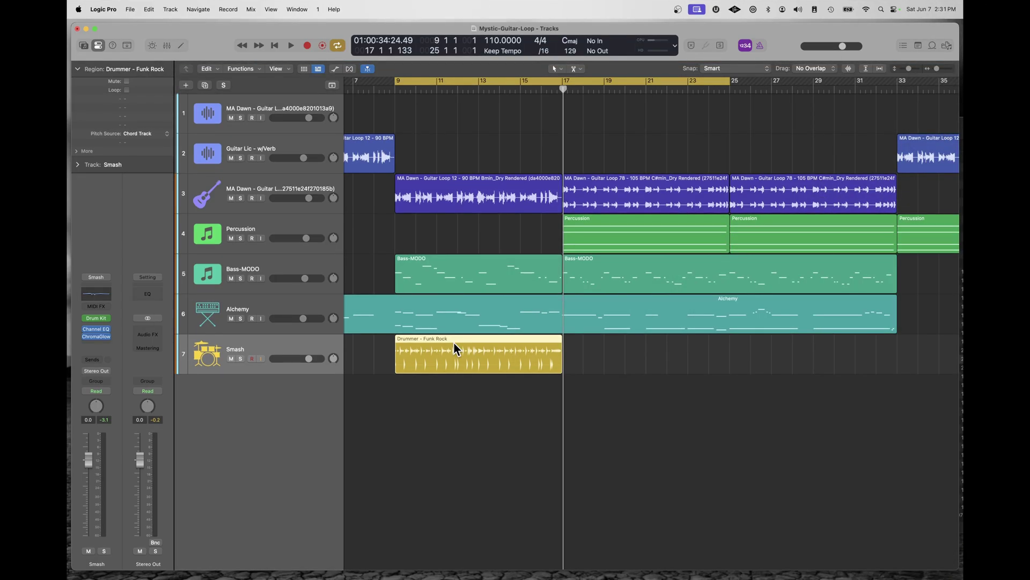
- Convert the Funk Rock drummer region to MIDI and add a Hi-Hat Open note at 10 4
right_click(454, 346)
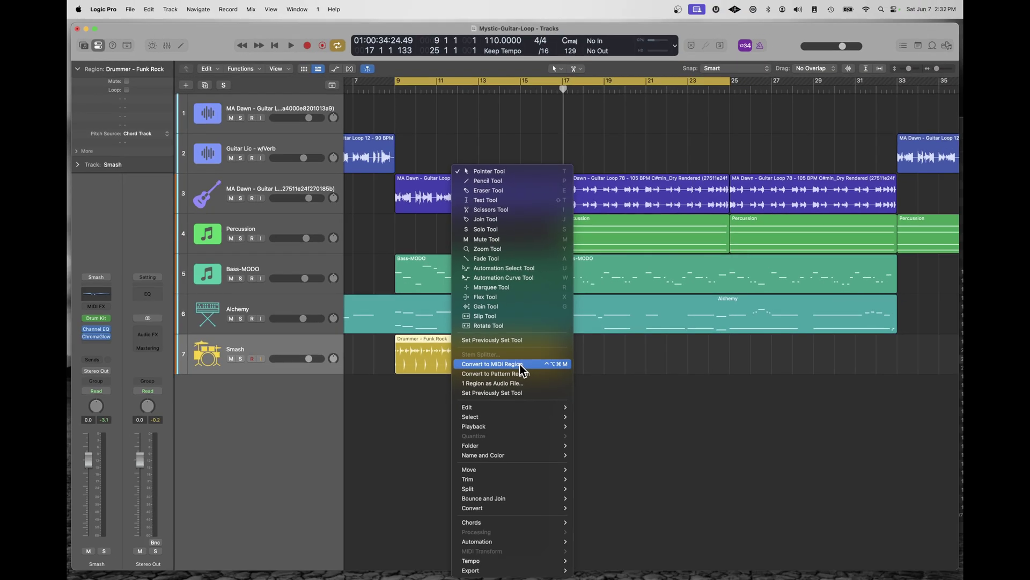
left_click(522, 400)
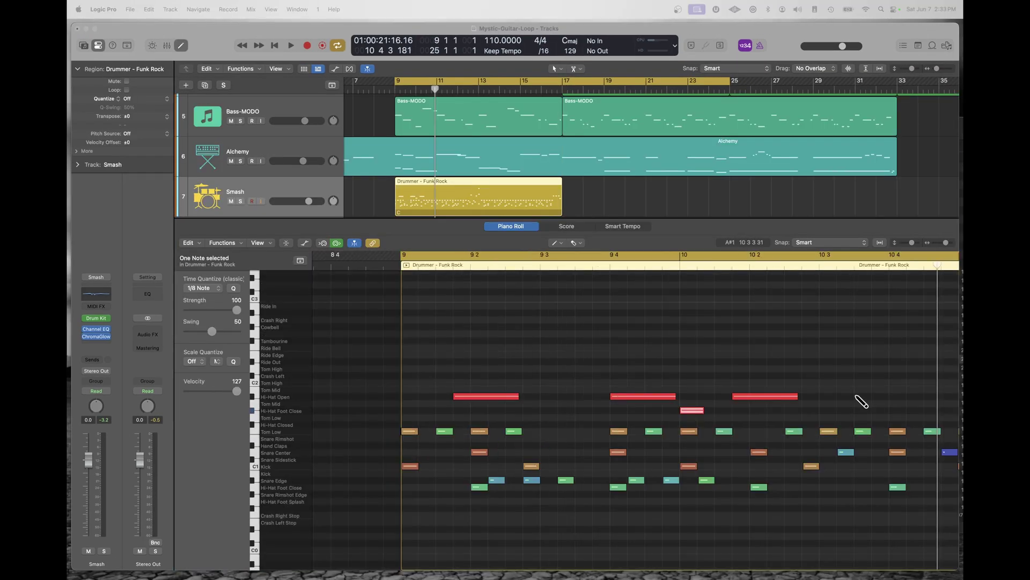
left_click(856, 397)
left_click(859, 396)
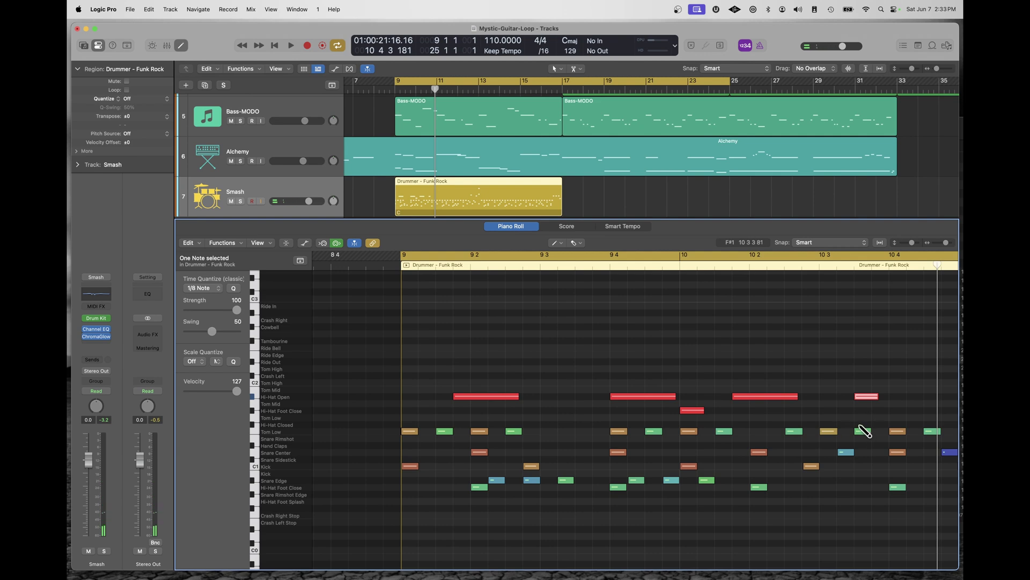
- Delete three Tom Low notes, add Hi-Hat Foot Close notes at 9, 9 3, 9 4, and play back
left_click(864, 431)
left_click(829, 431)
left_click(653, 431)
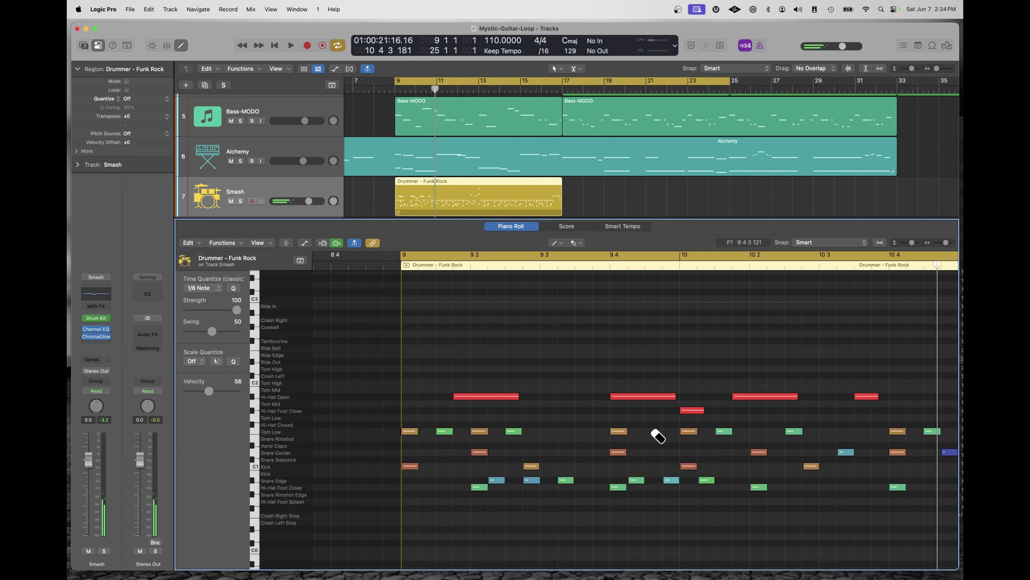
left_click(547, 410)
left_click(595, 410)
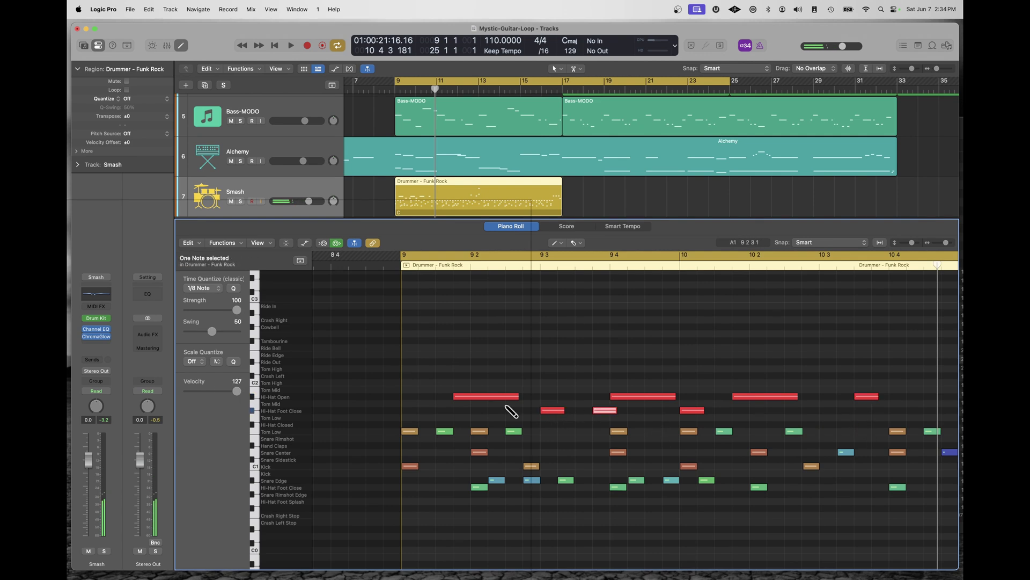
left_click(413, 410)
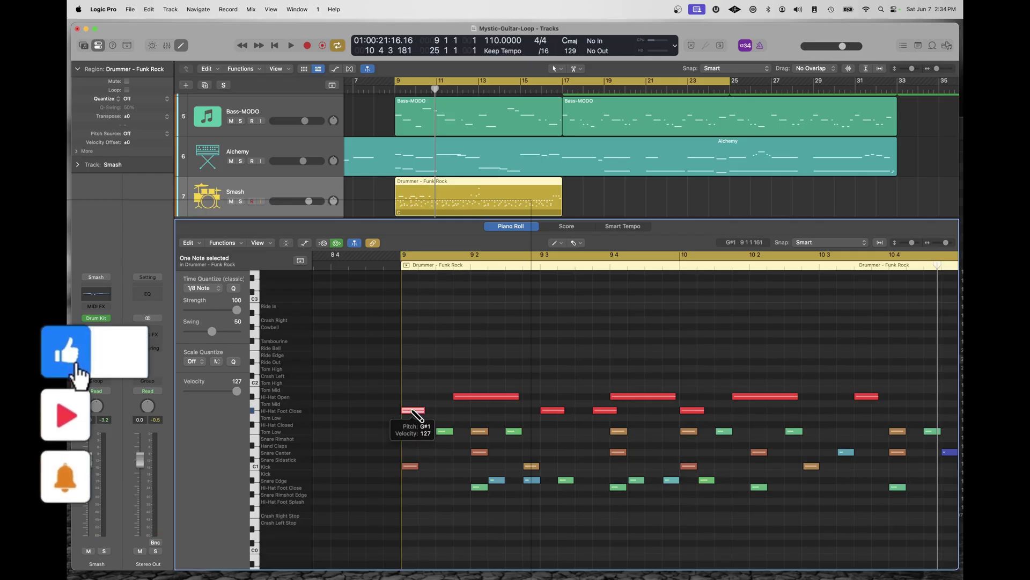
key("space")
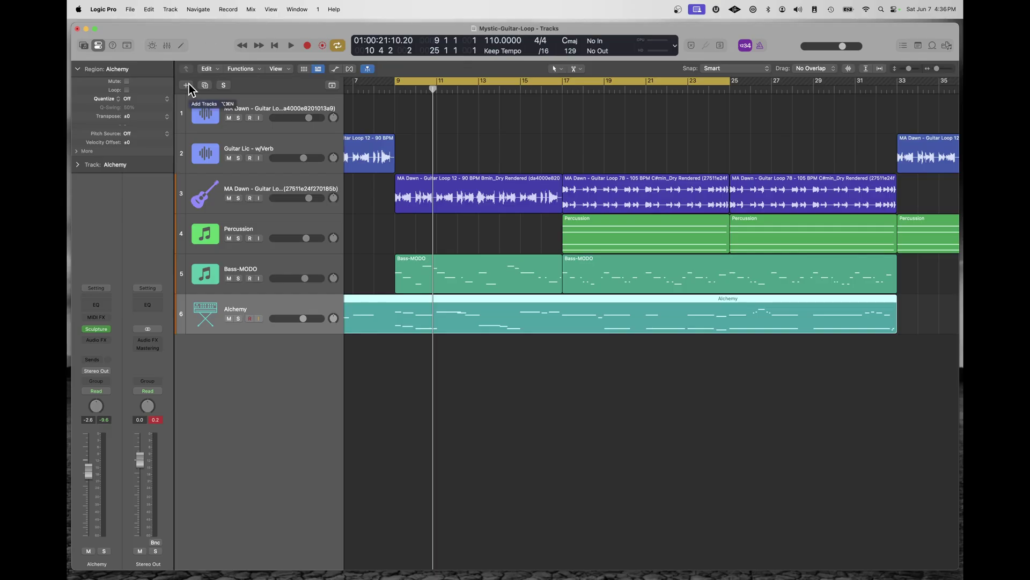
- Create a Drum Kit Designer instrument track and show the drum kit list in the Library
left_click(185, 86)
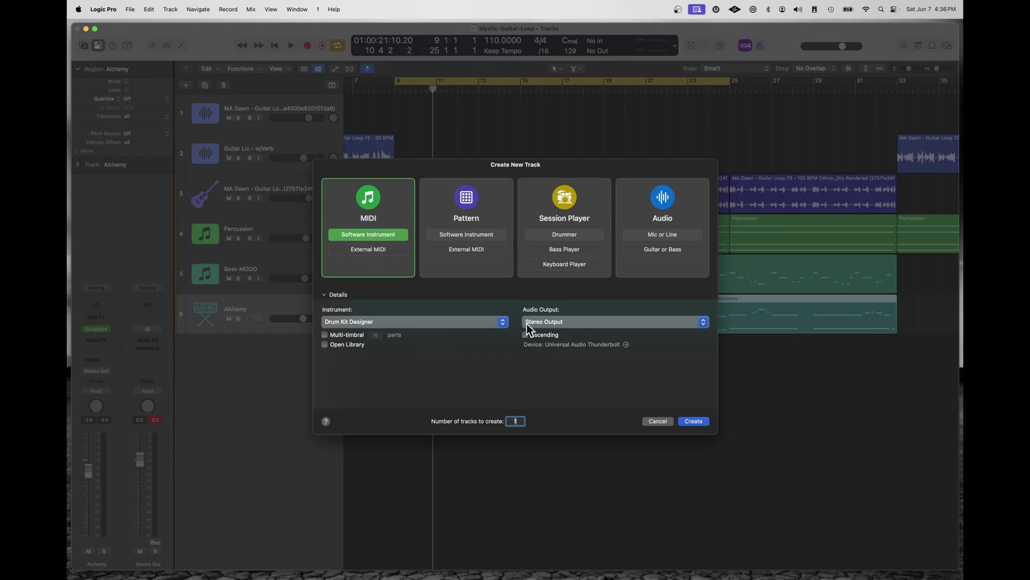
left_click(692, 421)
left_click(83, 44)
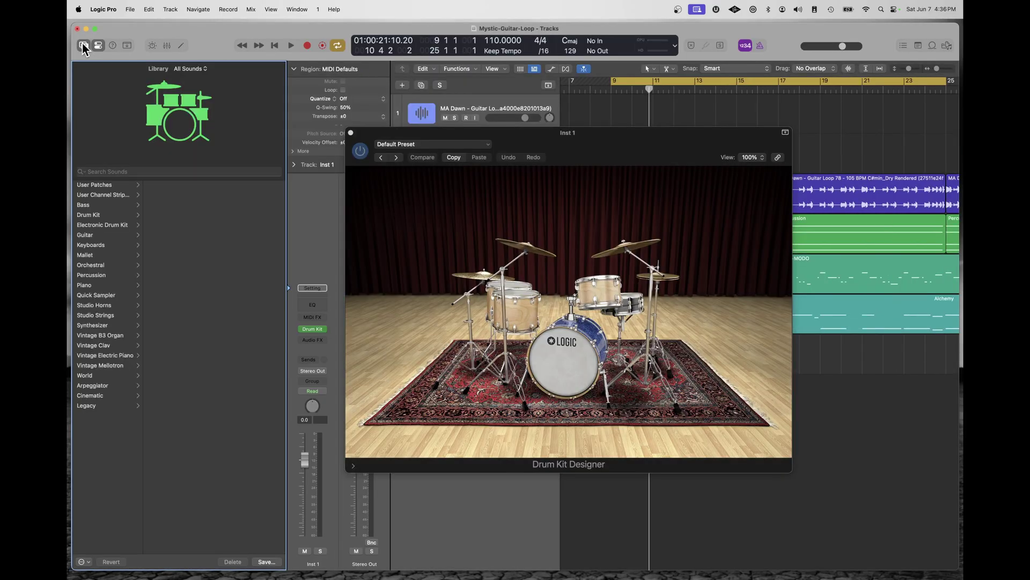
left_click(91, 215)
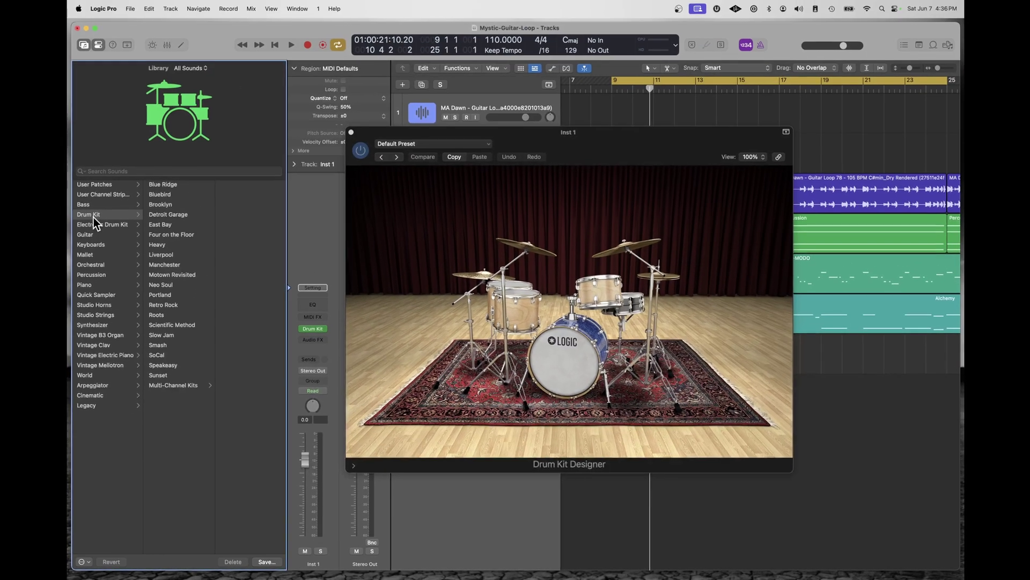
- Inspect the kick, right crash and snare choices, then close the Inst 1 kit editor
left_click(555, 338)
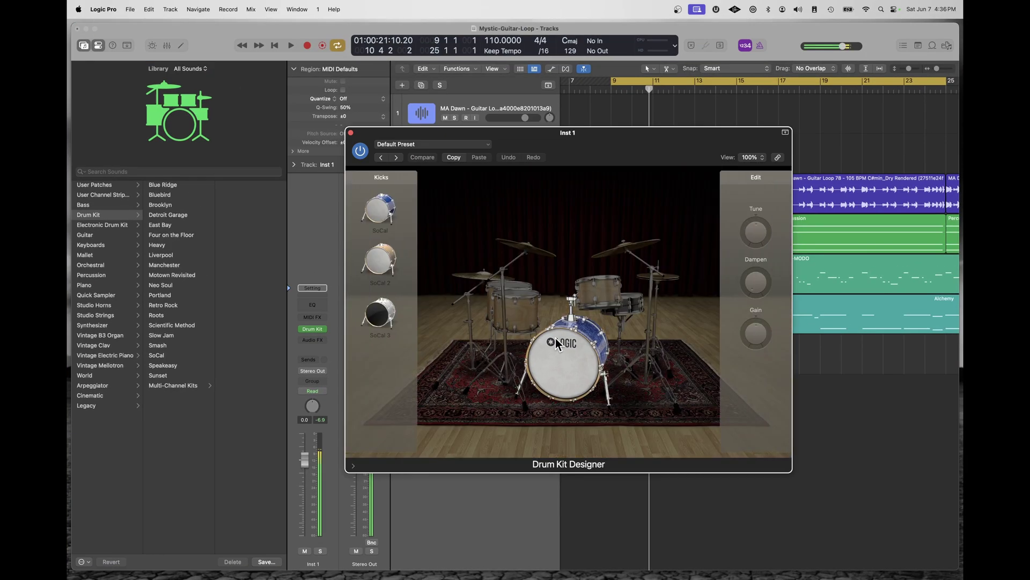
left_click(653, 248)
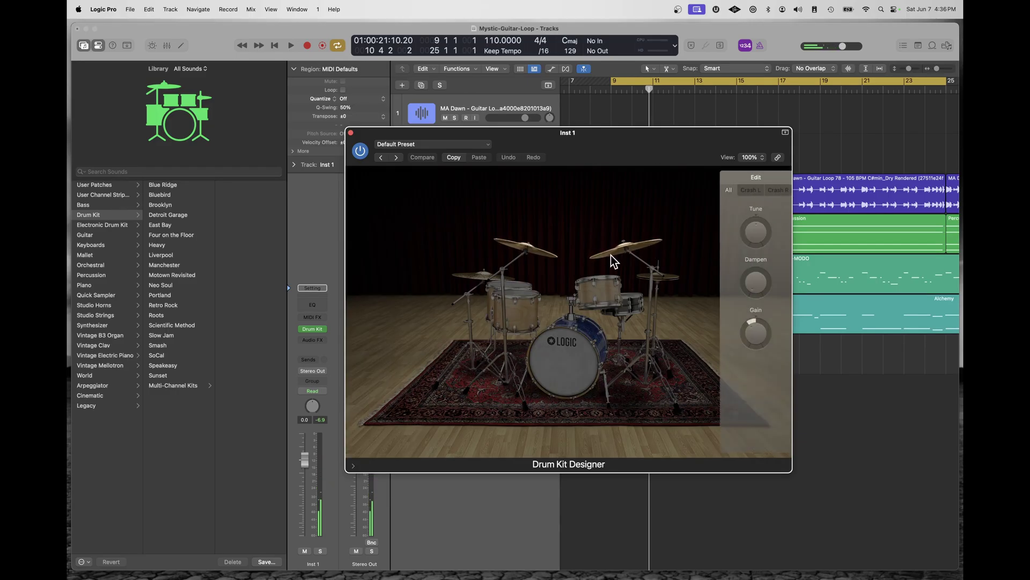
left_click(627, 302)
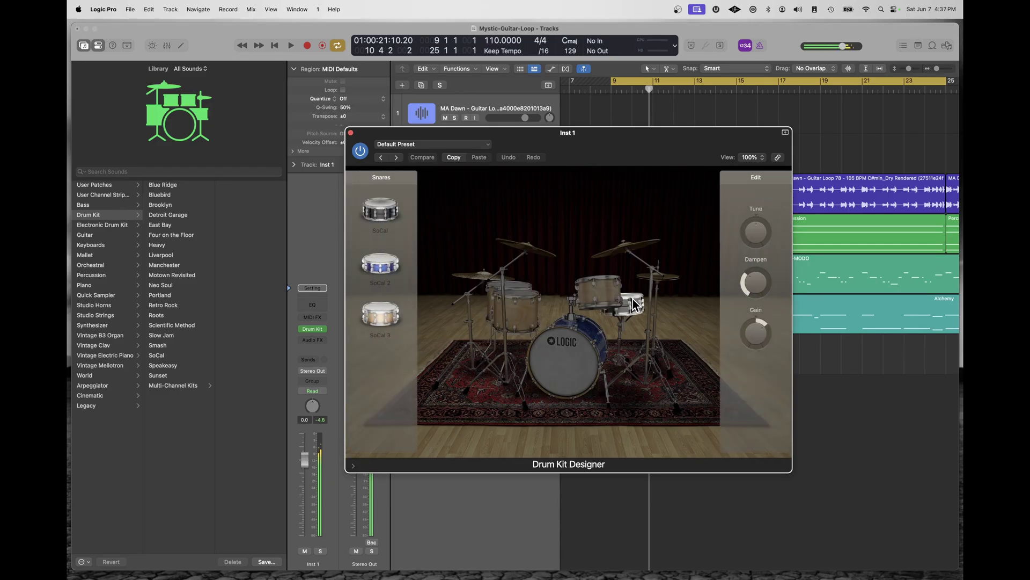
left_click(351, 134)
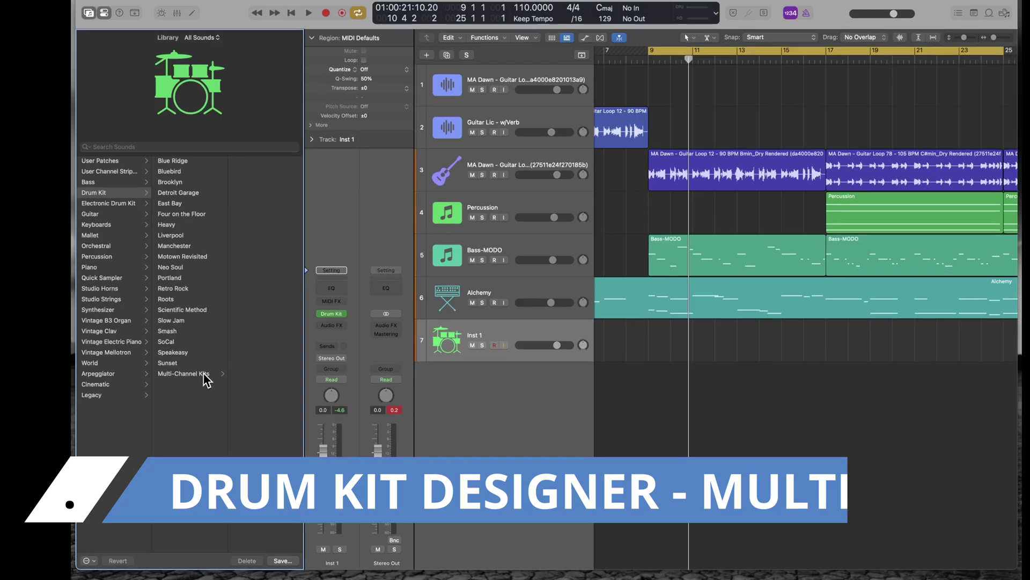
- Load the Brooklyn+ multi-channel kit onto track 7, hide the Library, and expand its stack
left_click(192, 386)
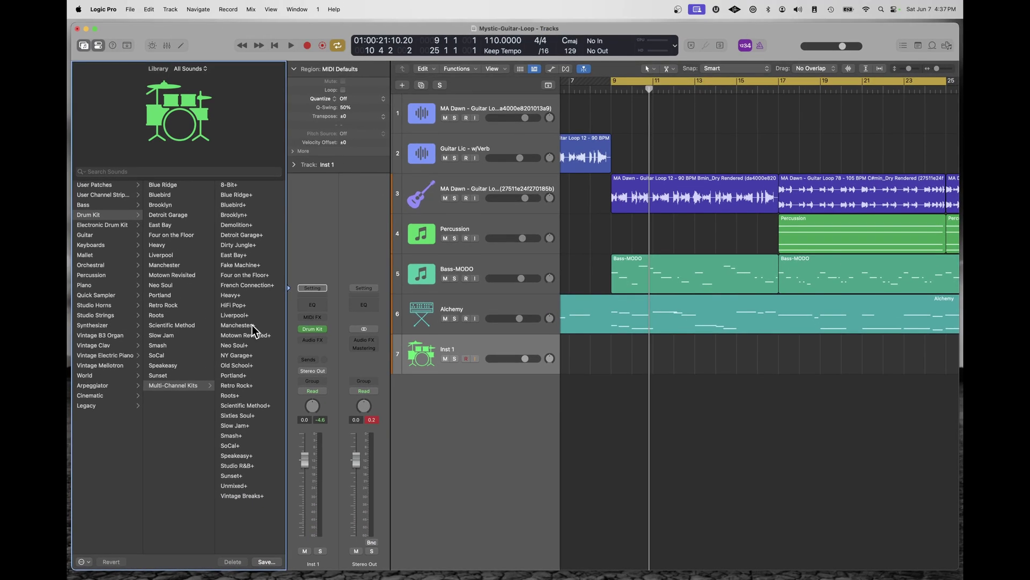
left_click(367, 32)
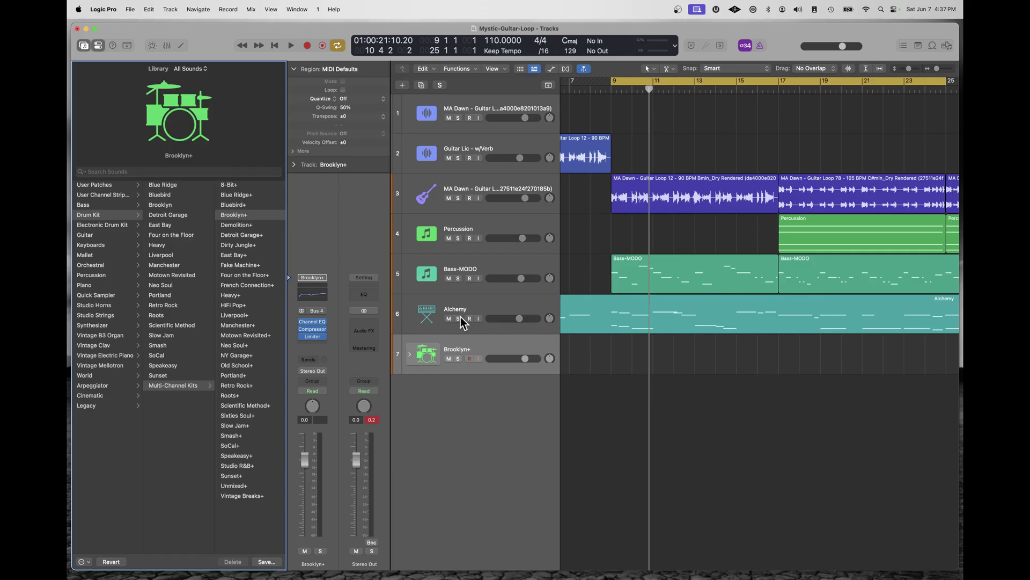
key("y")
left_click(194, 355)
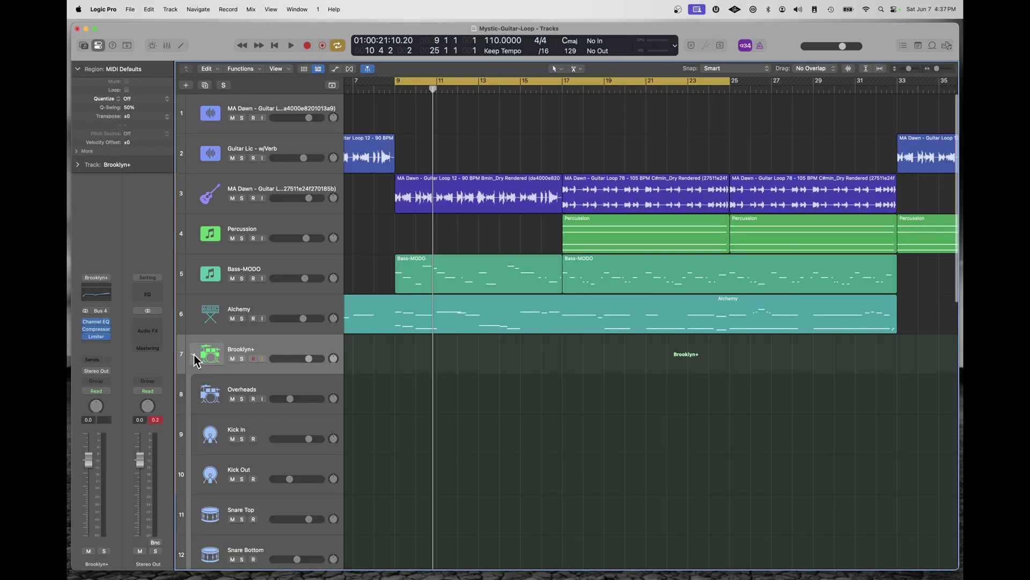
scroll(288, 436, "down", 4)
scroll(288, 436, "down", 3)
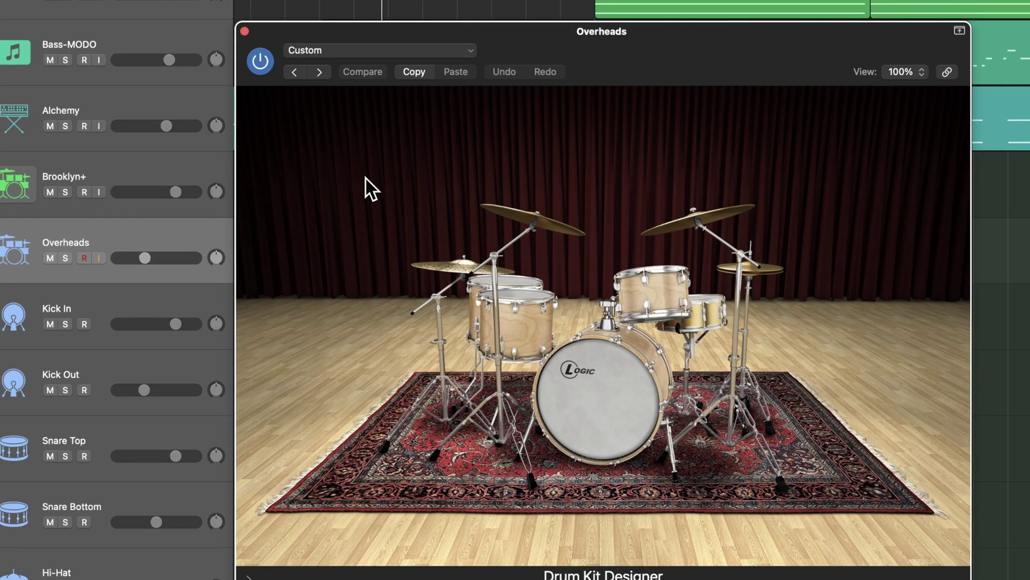
- Browse tom, kick and snare choices in the kit editor, then drag the drum MIDI file onto Brooklyn+
left_click(523, 329)
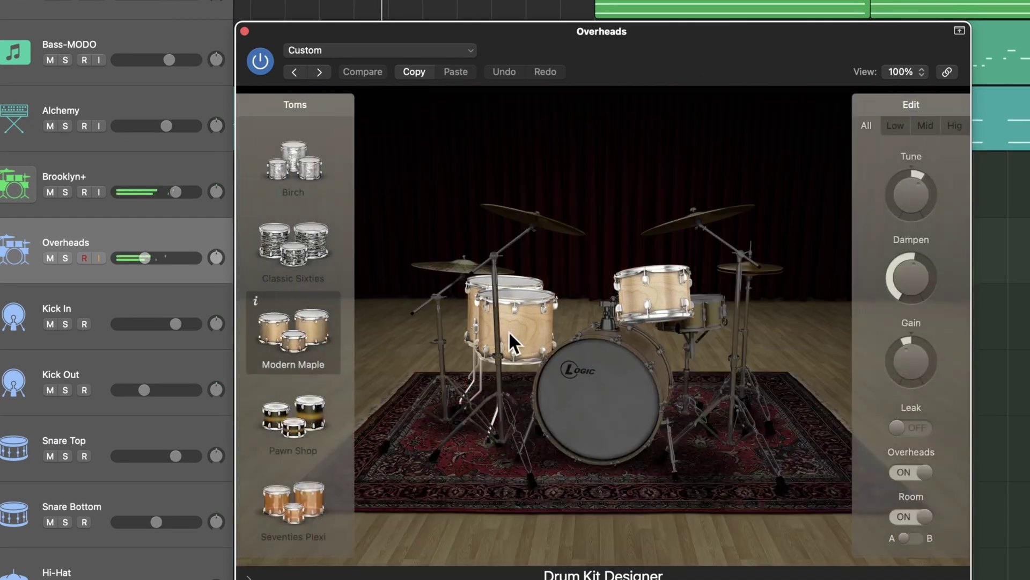
scroll(304, 205, "down", 5)
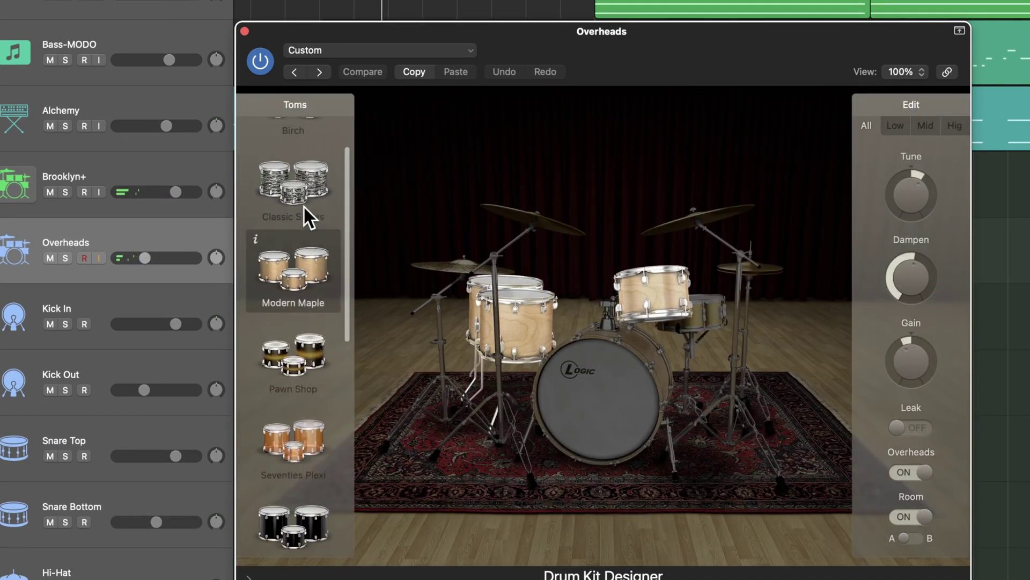
left_click(617, 419)
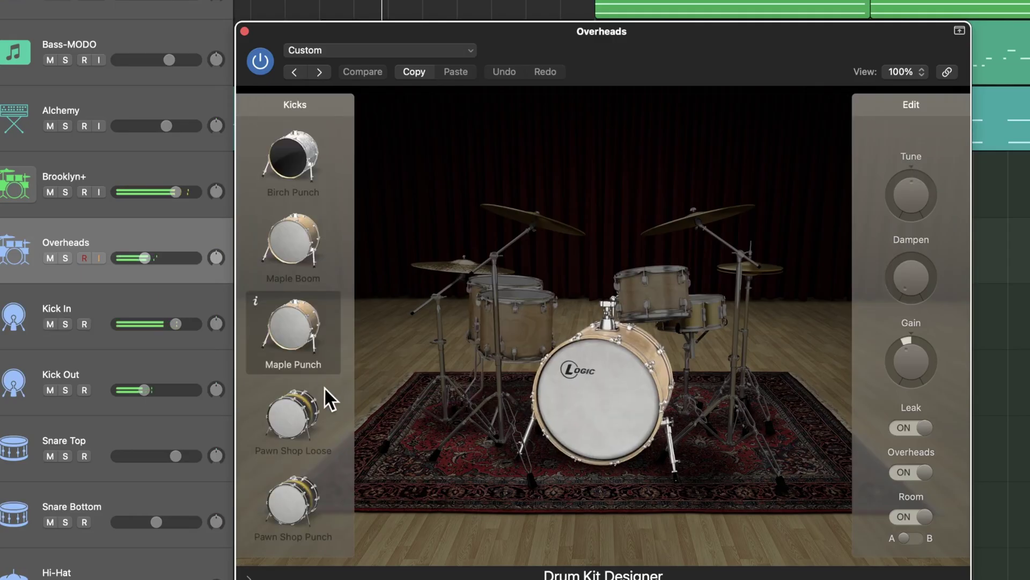
scroll(240, 330, "down", 3)
scroll(240, 323, "down", 6)
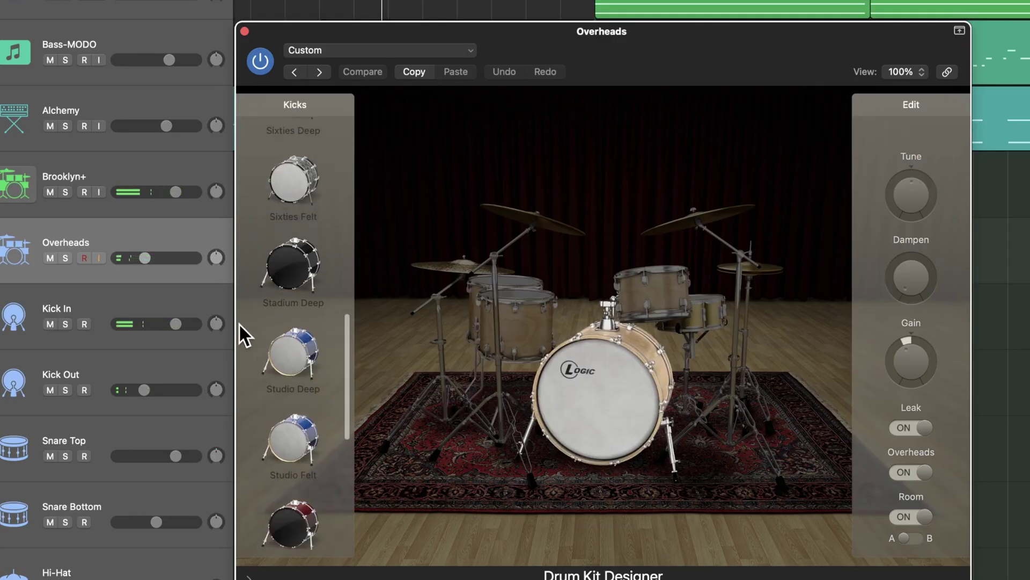
left_click(699, 316)
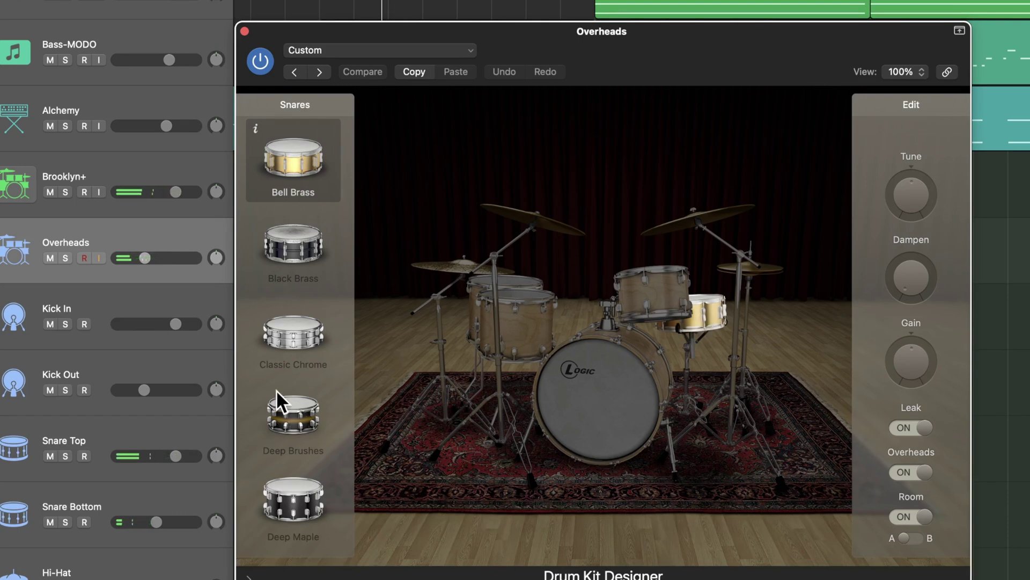
scroll(275, 389, "down", 8)
scroll(276, 389, "down", 8)
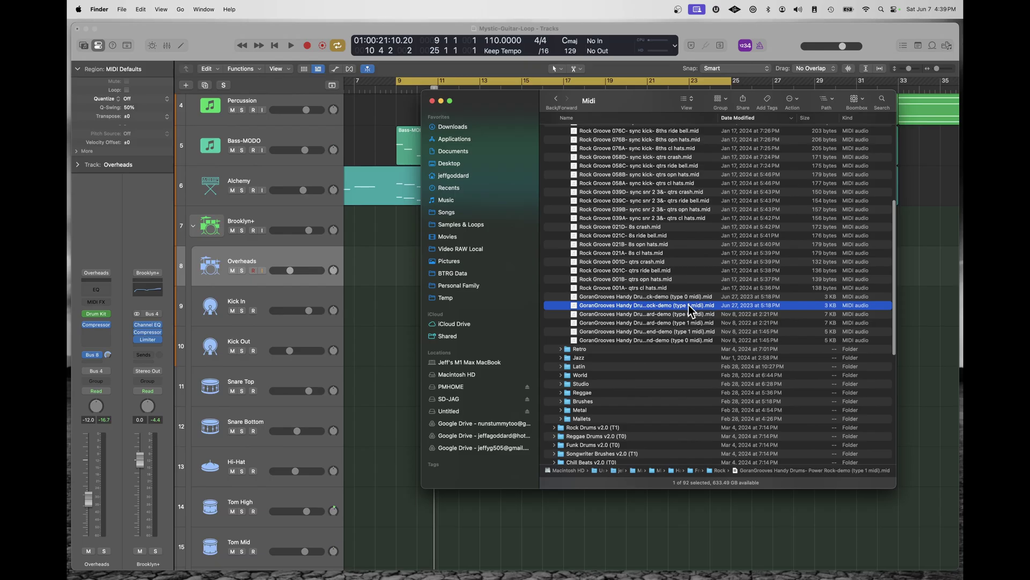
left_click_drag(688, 305, 358, 231)
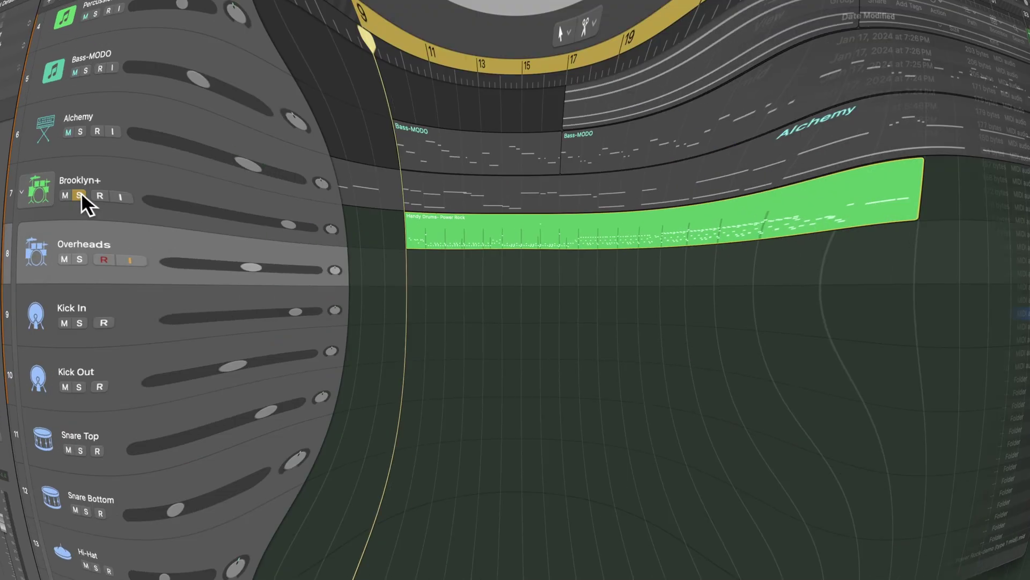
- Drop the Handy Drums- Power Rock groove on Brooklyn+, play it, and show the Mixer
left_click(227, 227)
key("space")
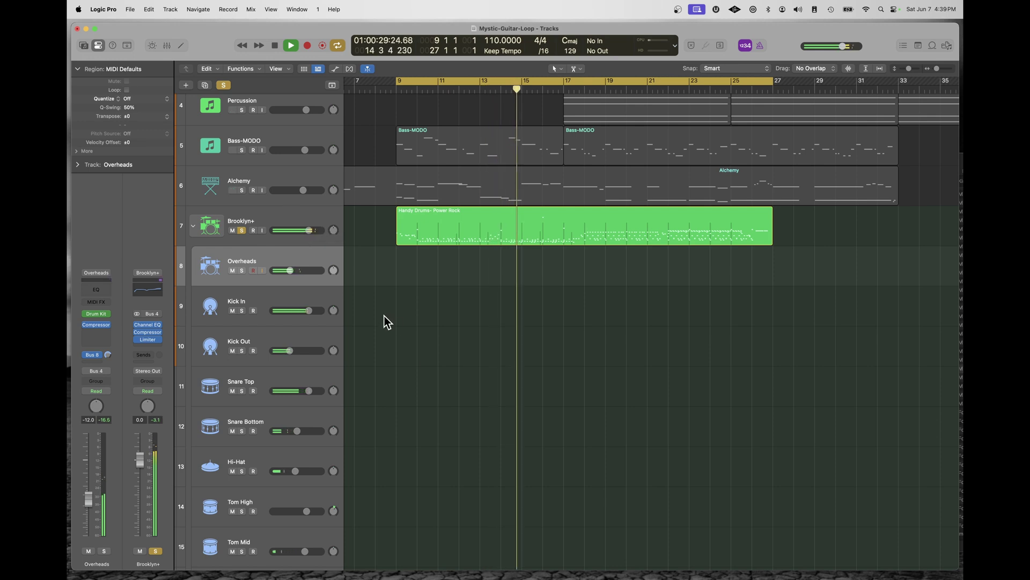
key("x")
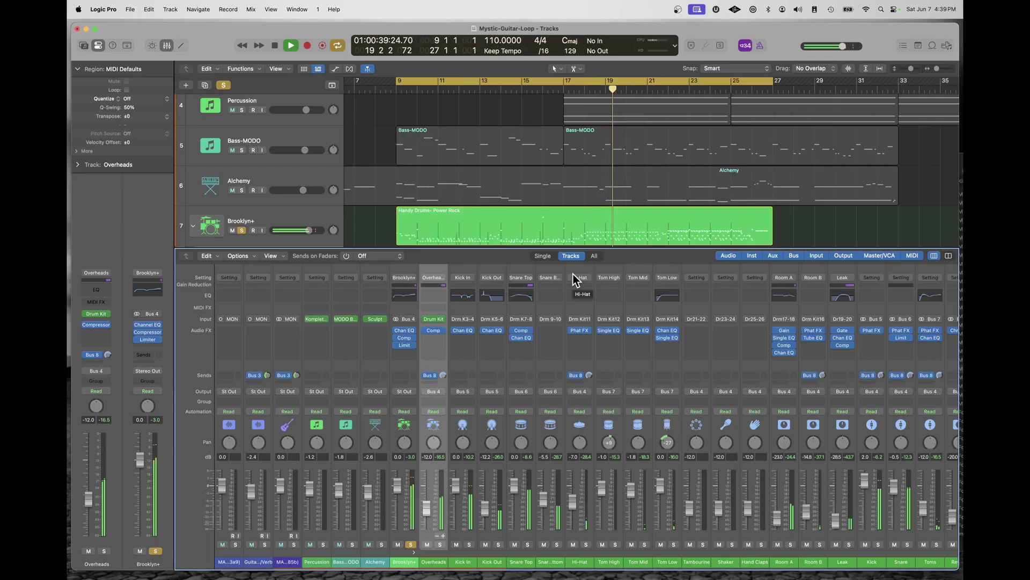
key("space")
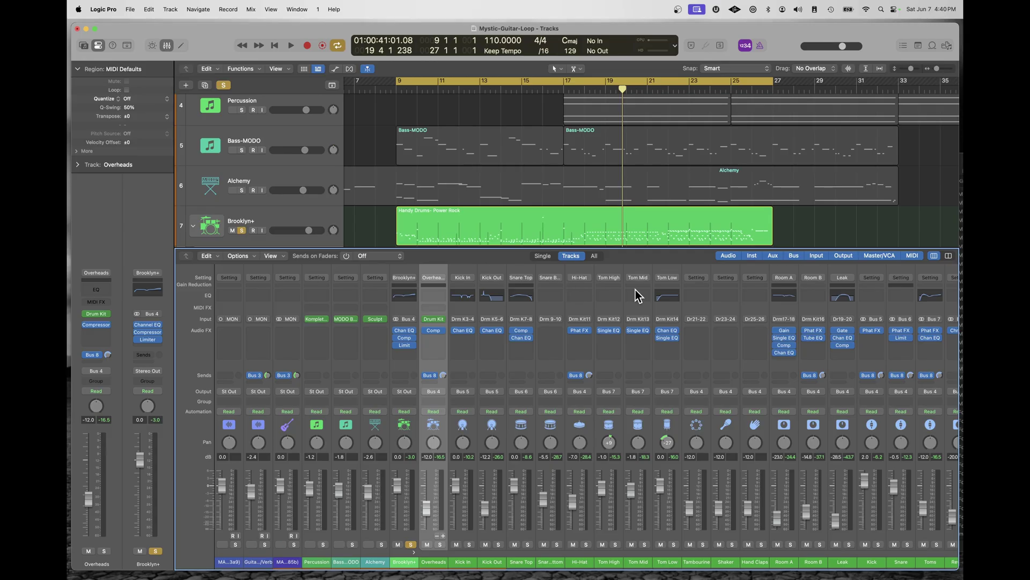
- Scroll the Mixer and open the Overheads Audio FX slot at Audio Units > Plugin Alliance
scroll(564, 286, "right", 5)
scroll(564, 286, "right", 1)
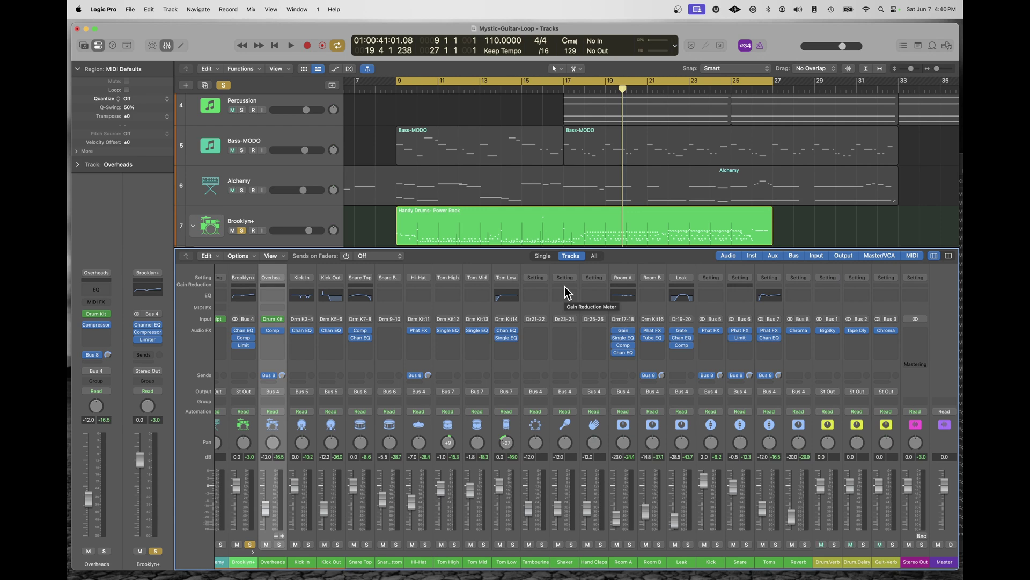
left_click(273, 338)
mouse_move(508, 322)
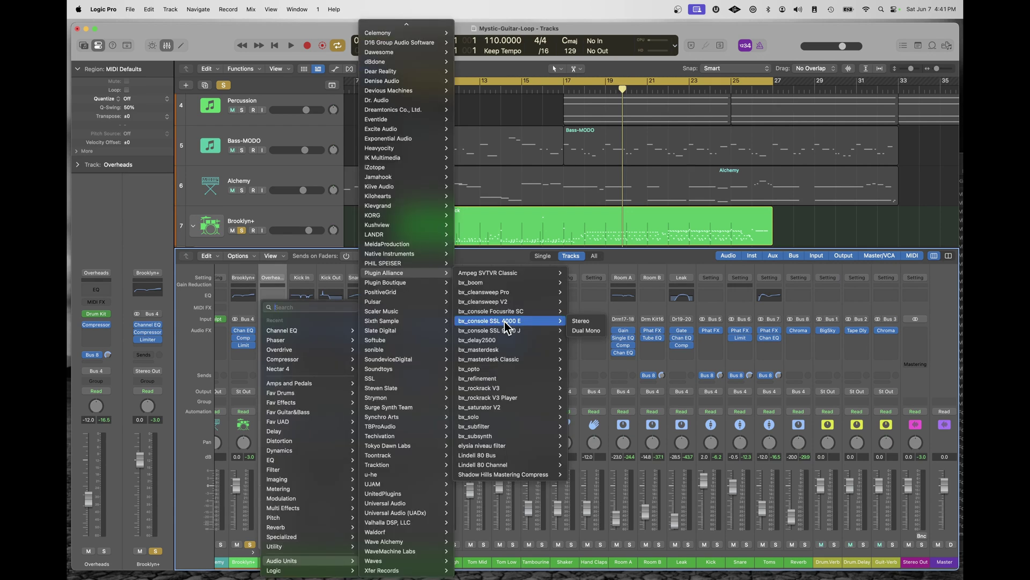
- Insert the Plugin Alliance bx_console SSL 4000 E in Stereo on the Overheads channel
left_click(582, 322)
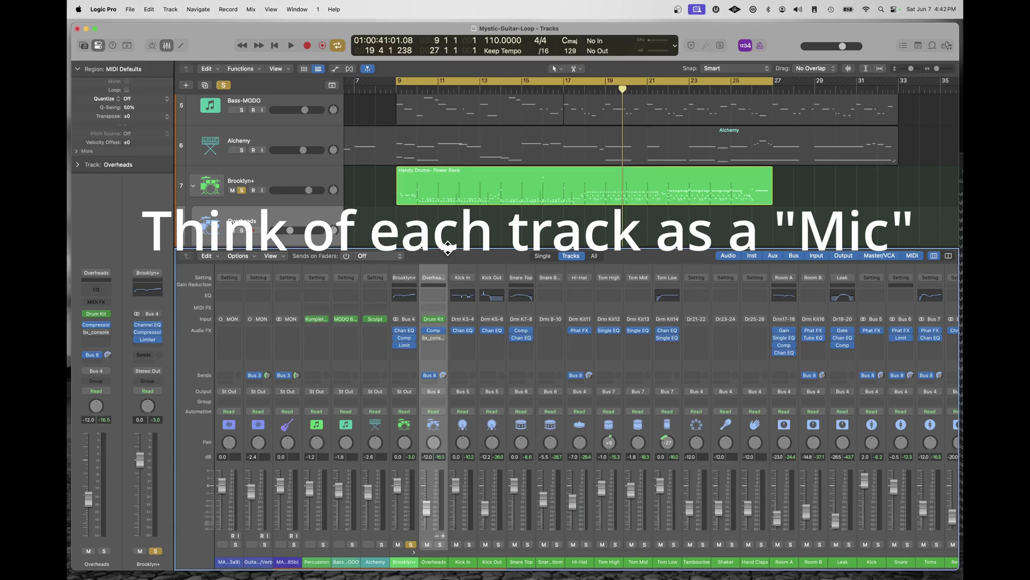
- Select each drum channel in turn, from Kick In and Kick Out through Tom Low
left_click(463, 278)
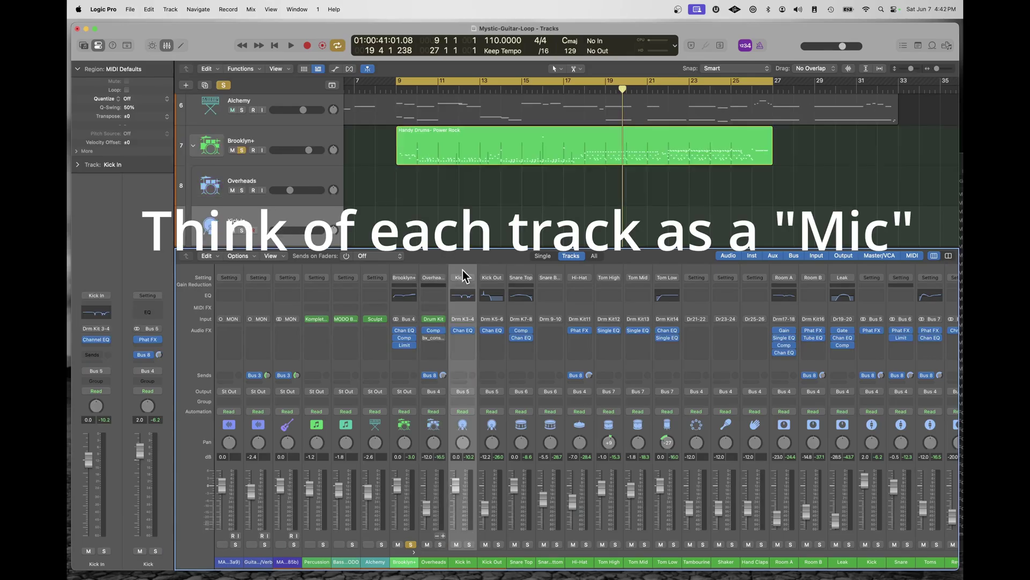
left_click(492, 276)
left_click(521, 276)
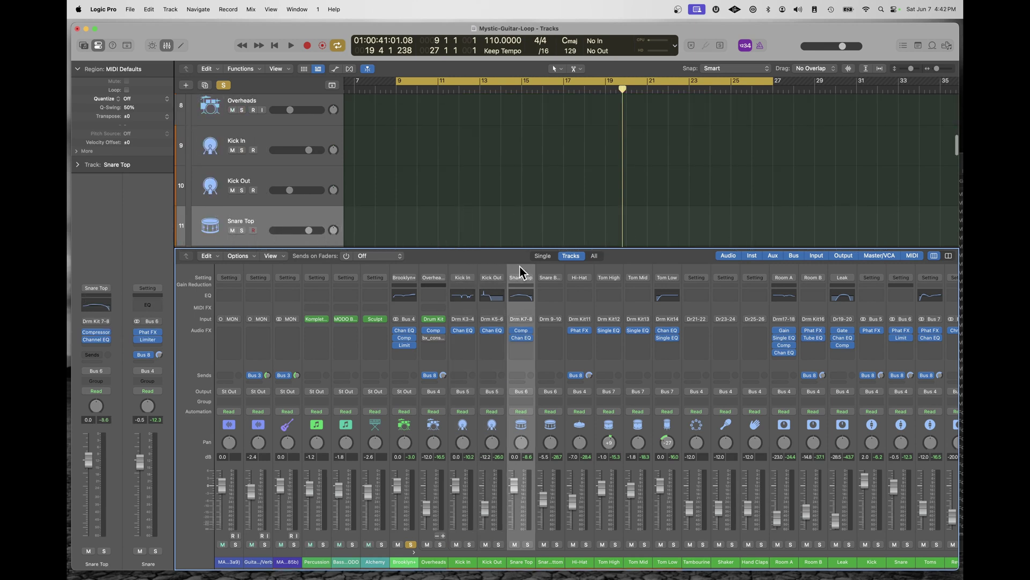
left_click(551, 276)
left_click(579, 276)
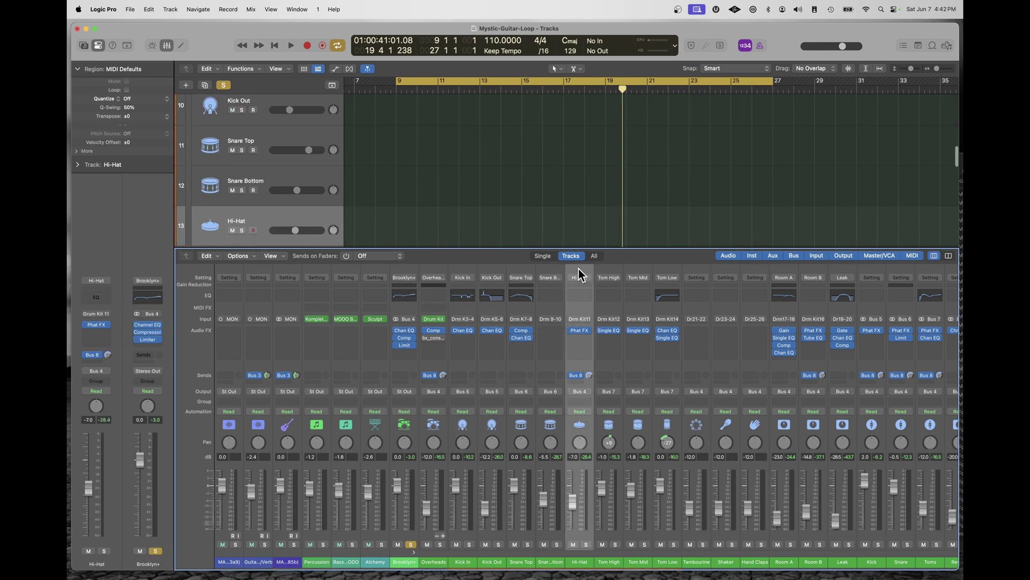
left_click(608, 276)
left_click(635, 276)
left_click(667, 276)
- Lower the Kick aux fader to 0.6 dB, then select the Snare, Toms and Reverb channels
scroll(642, 299, "right", 3)
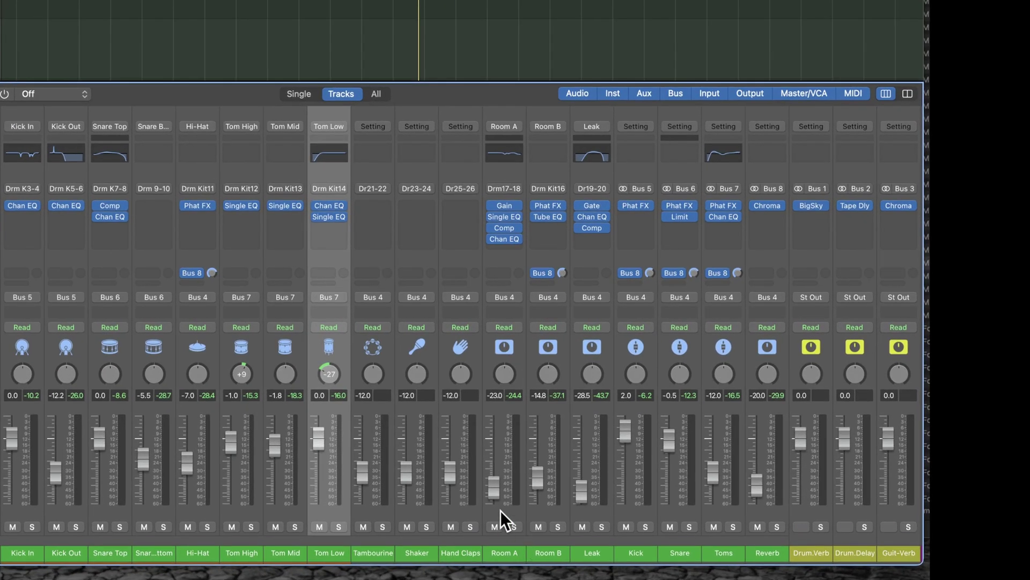
left_click_drag(623, 434, 623, 441)
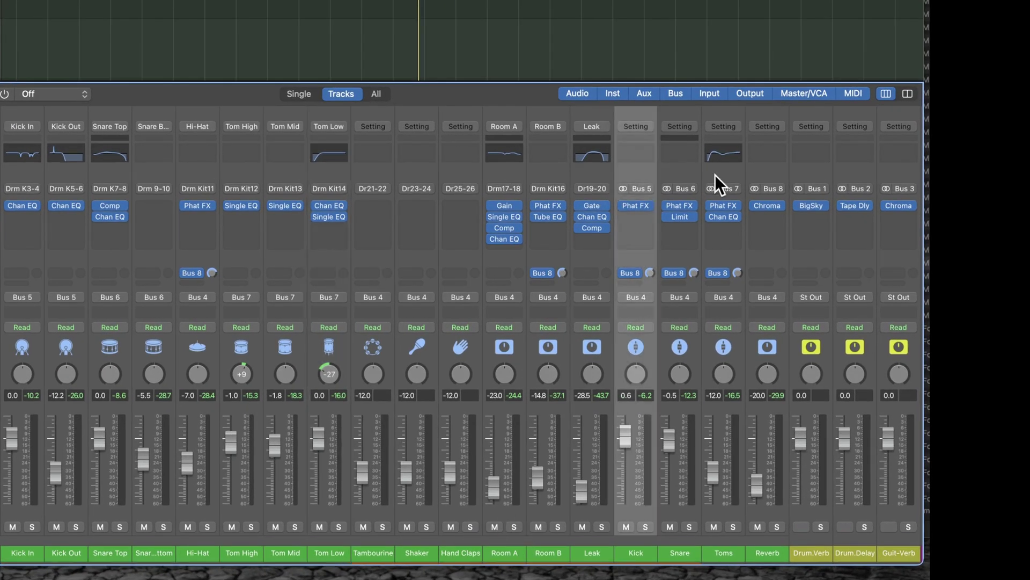
left_click(682, 117)
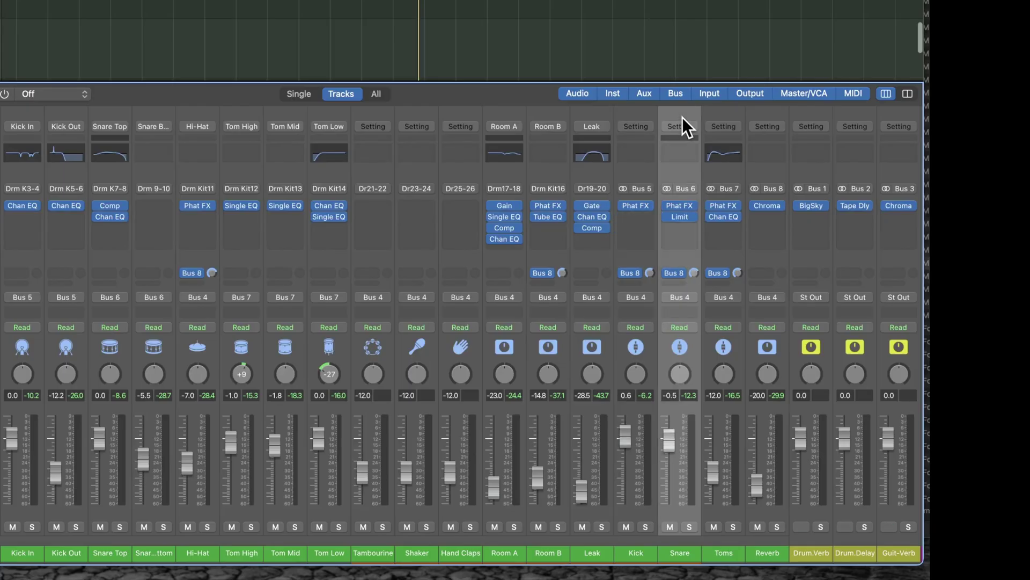
left_click(728, 111)
left_click(768, 118)
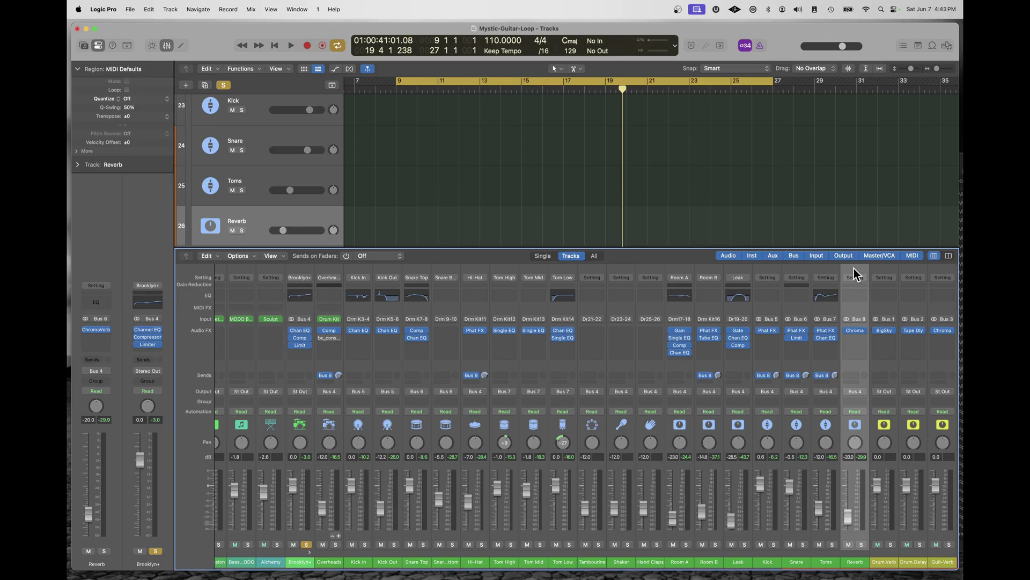
- Open the Kick channel's Phat FX window, then close it to return to the Tracks area
left_click(768, 330)
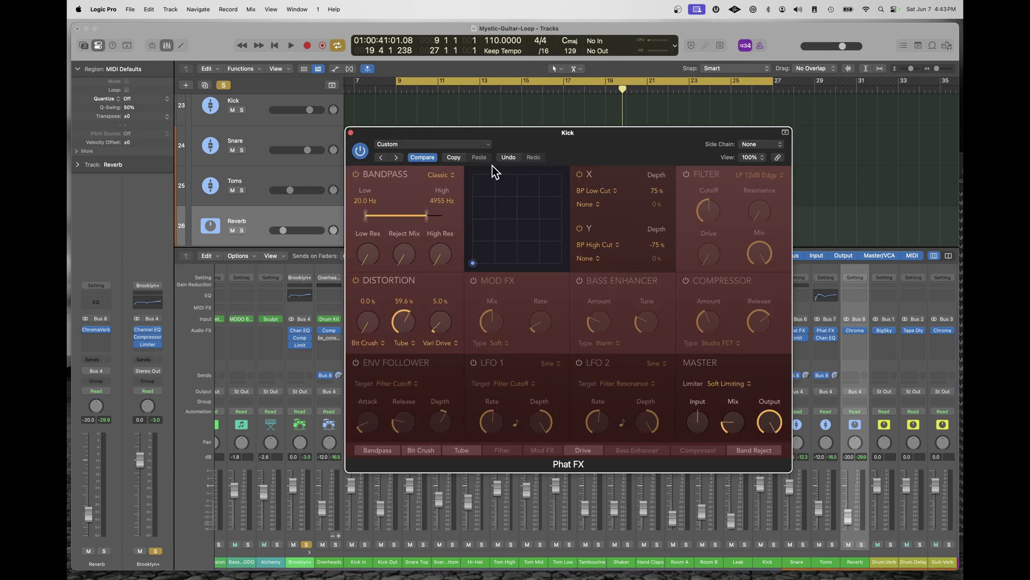
left_click(351, 133)
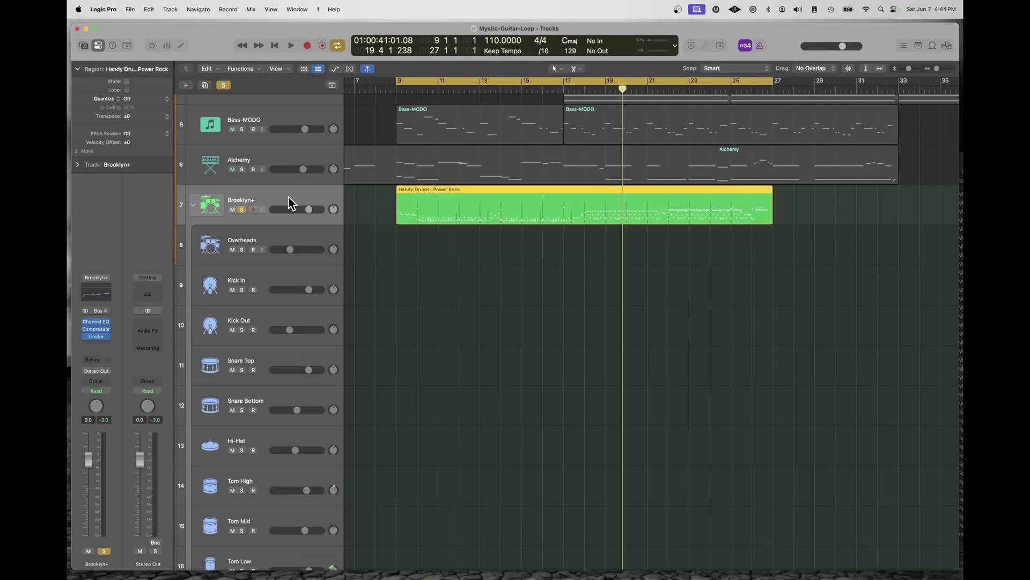
- Re-expand the Brooklyn+ stack, select Room A, Room B and Leak, and raise Leak's volume to -16.8 dB
left_click(193, 205)
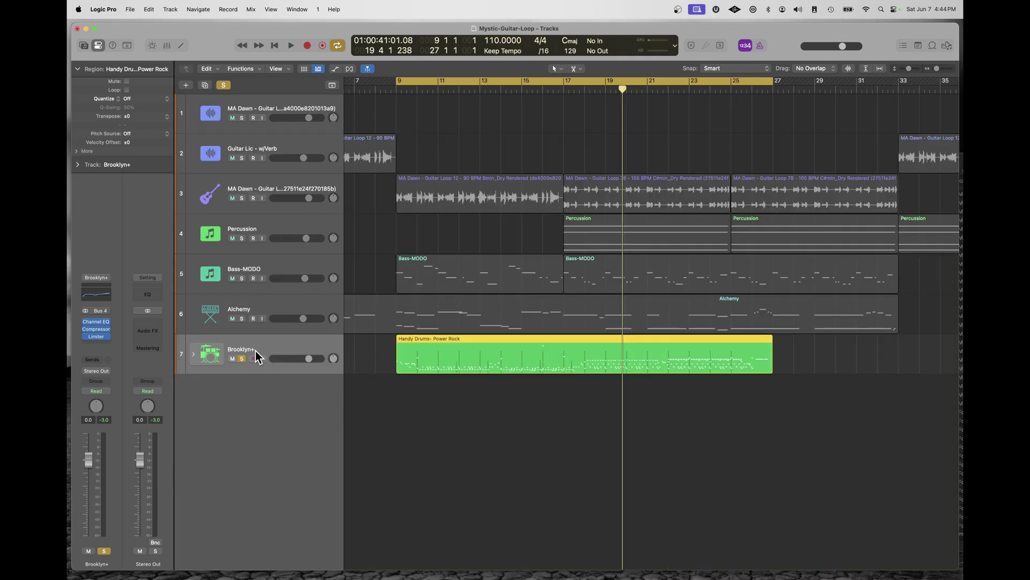
left_click(194, 354)
scroll(358, 449, "down", 10)
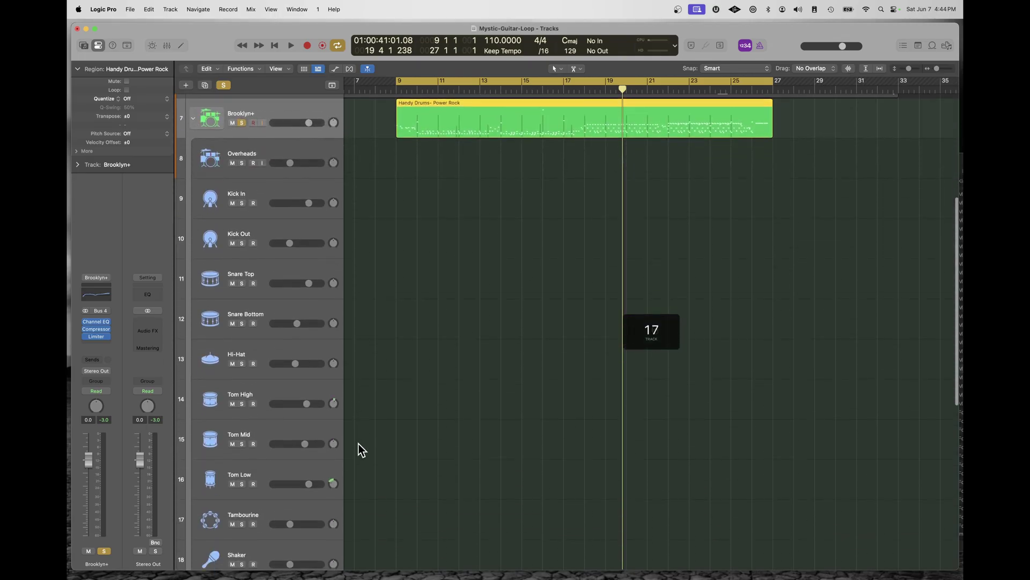
scroll(359, 444, "down", 4)
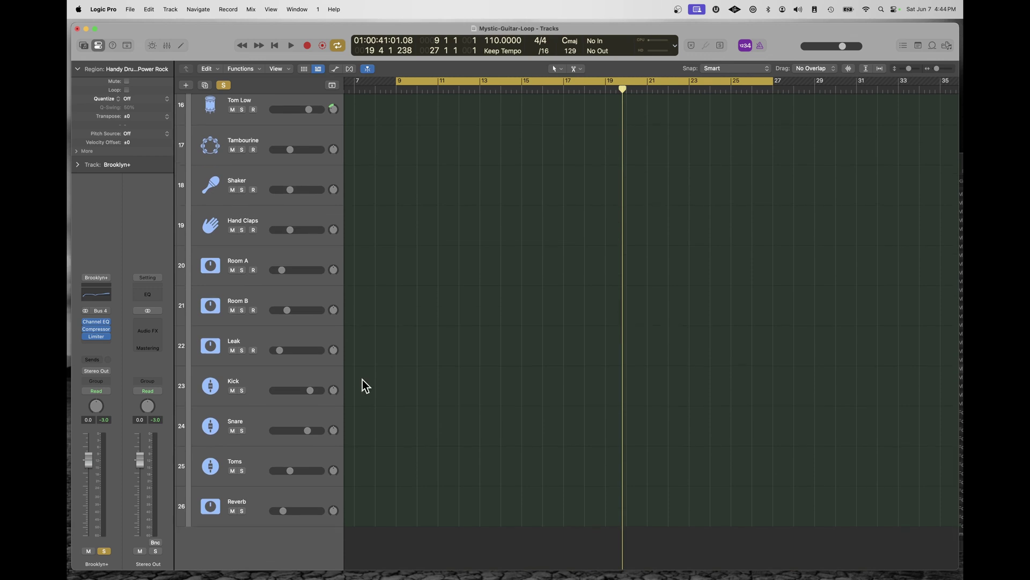
left_click(263, 255)
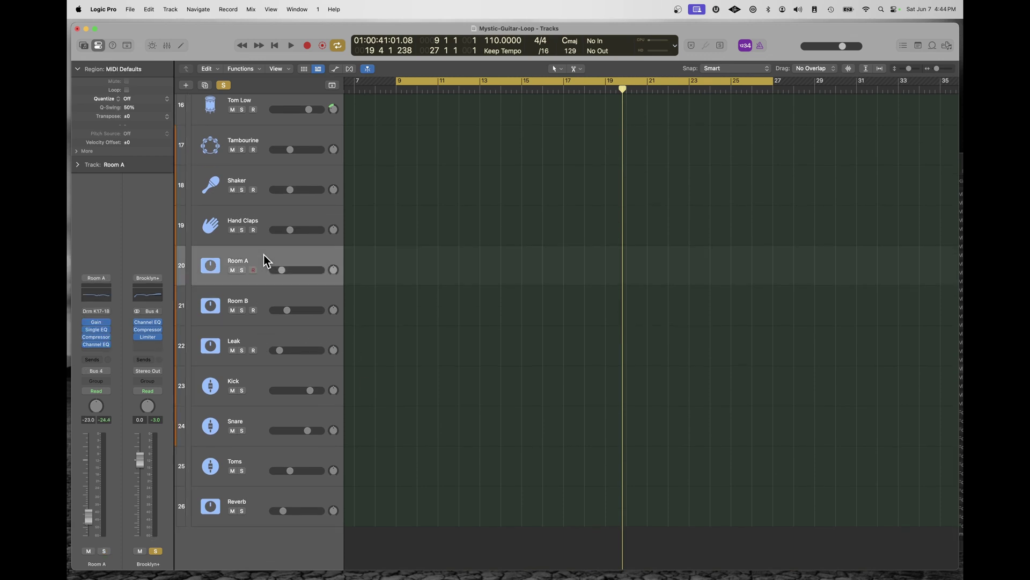
left_click(275, 295)
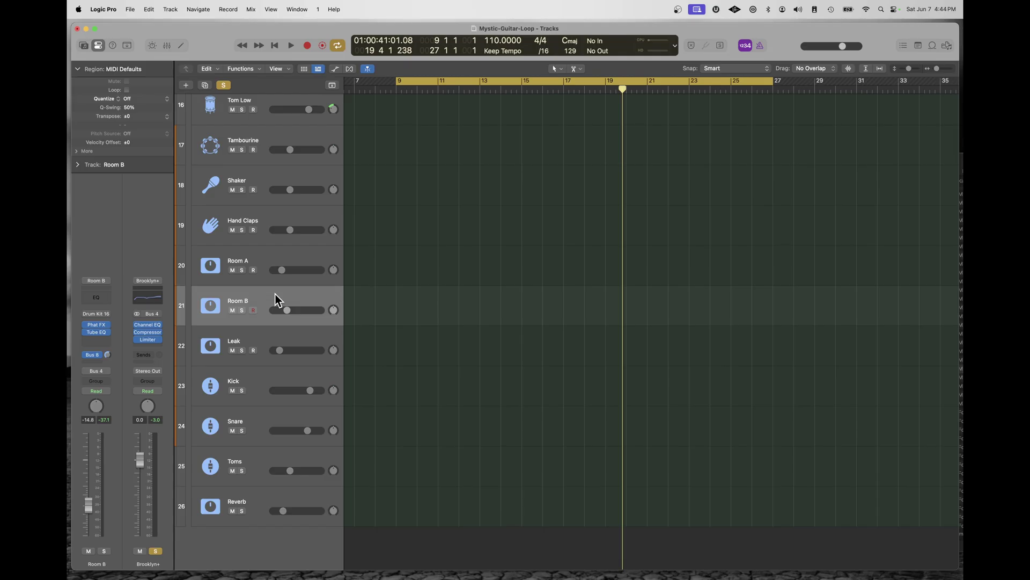
left_click(268, 343)
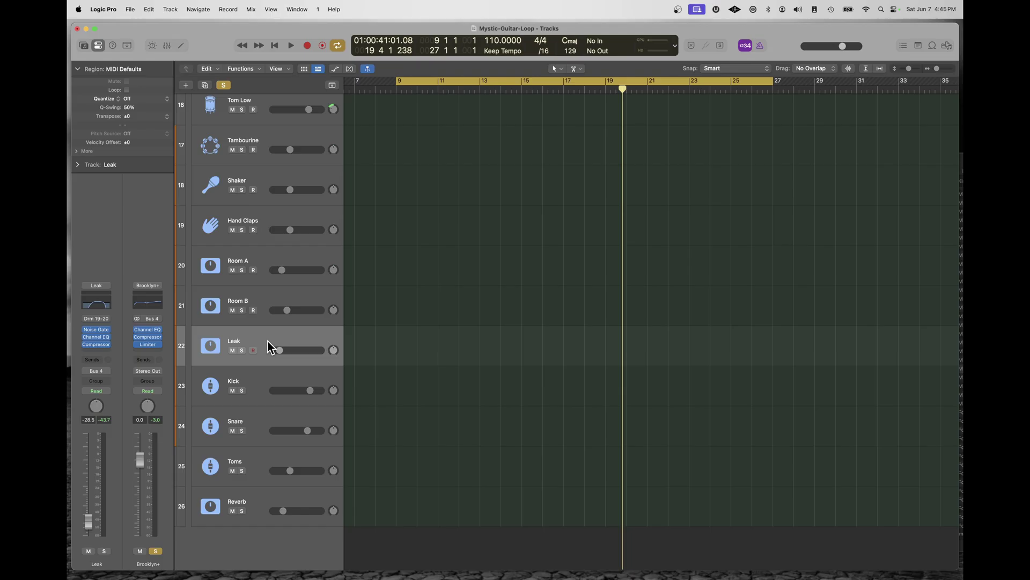
left_click_drag(282, 353, 288, 350)
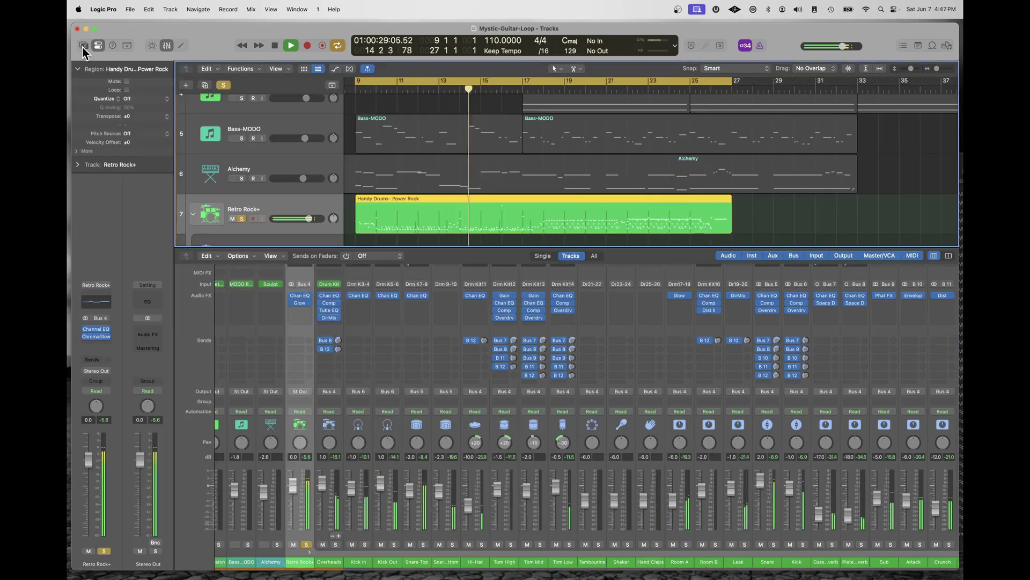
- Hide the Library panel so only project tracks 1–6 are in view
left_click(84, 46)
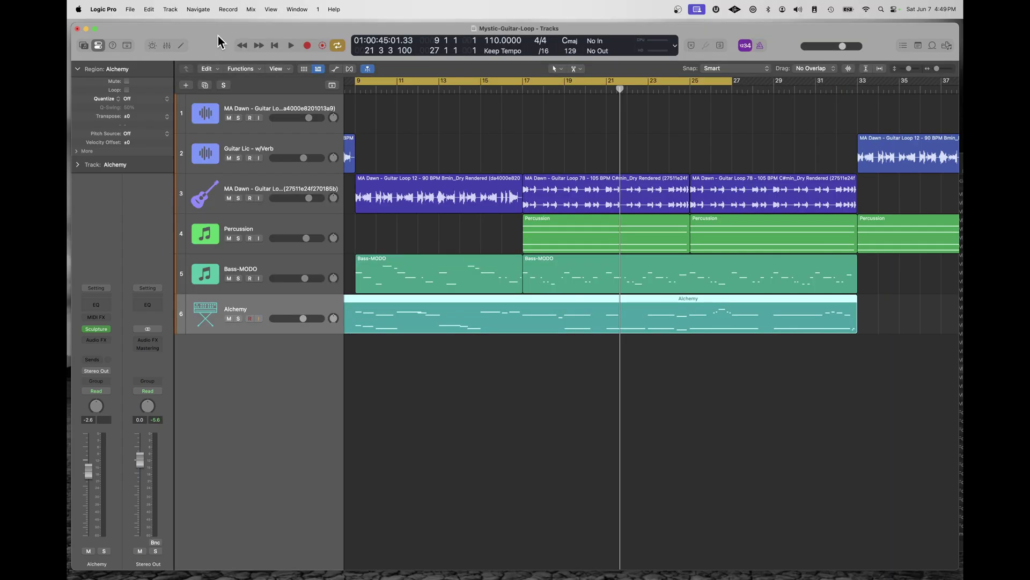
- Create a new MIDI Software Instrument track using Drum Machine Designer as the instrument
left_click(184, 85)
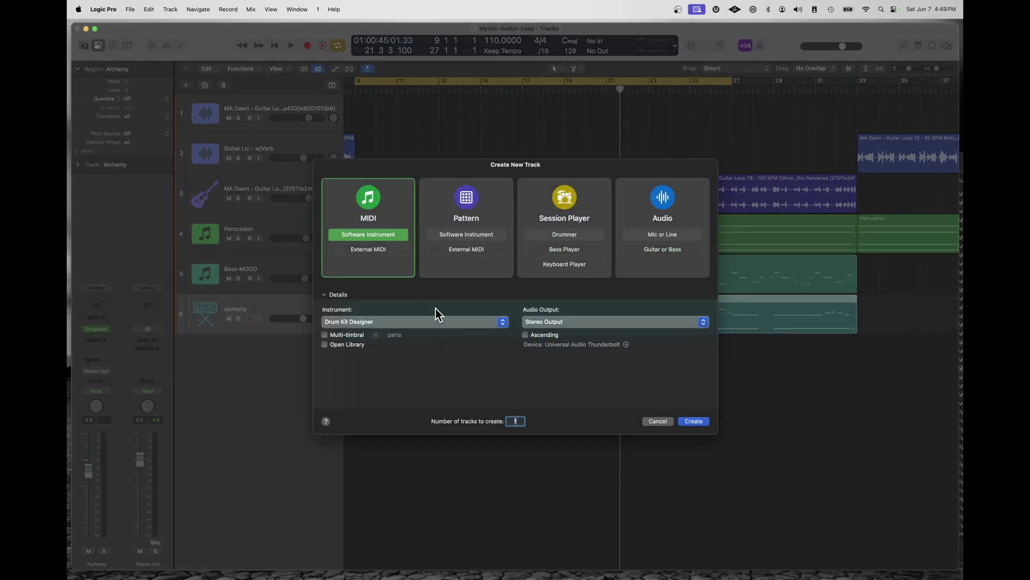
left_click(483, 321)
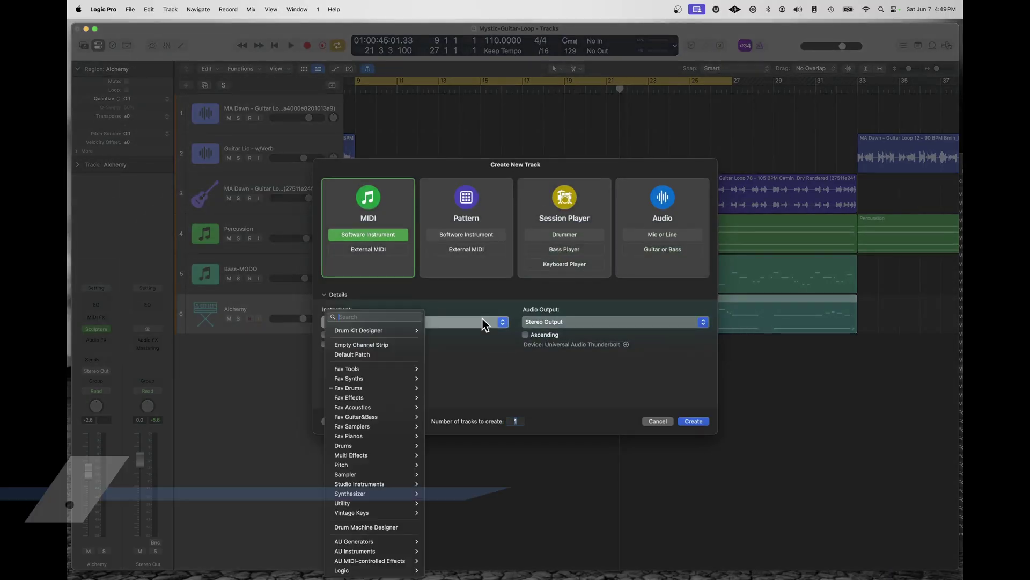
left_click(378, 526)
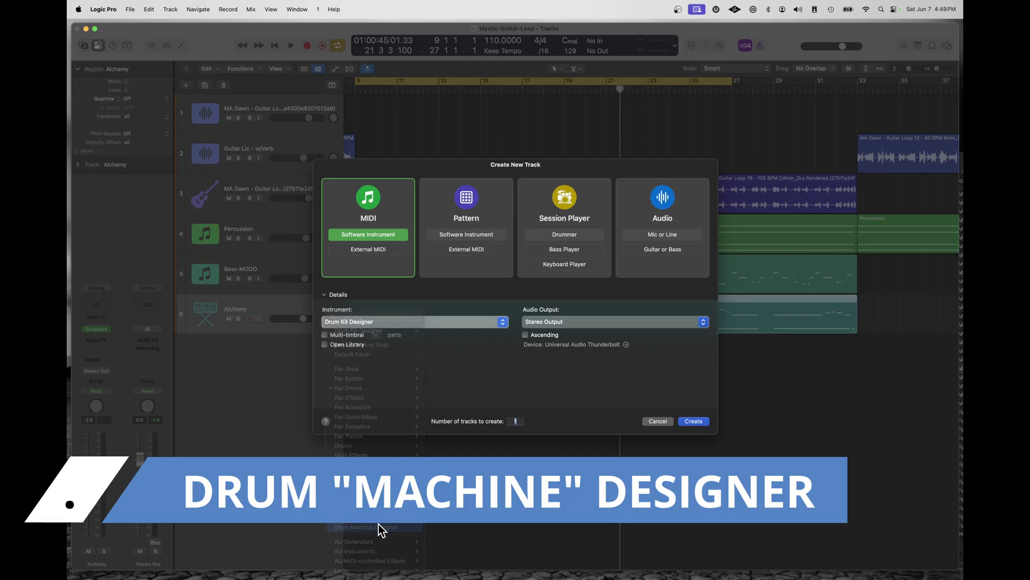
left_click(698, 422)
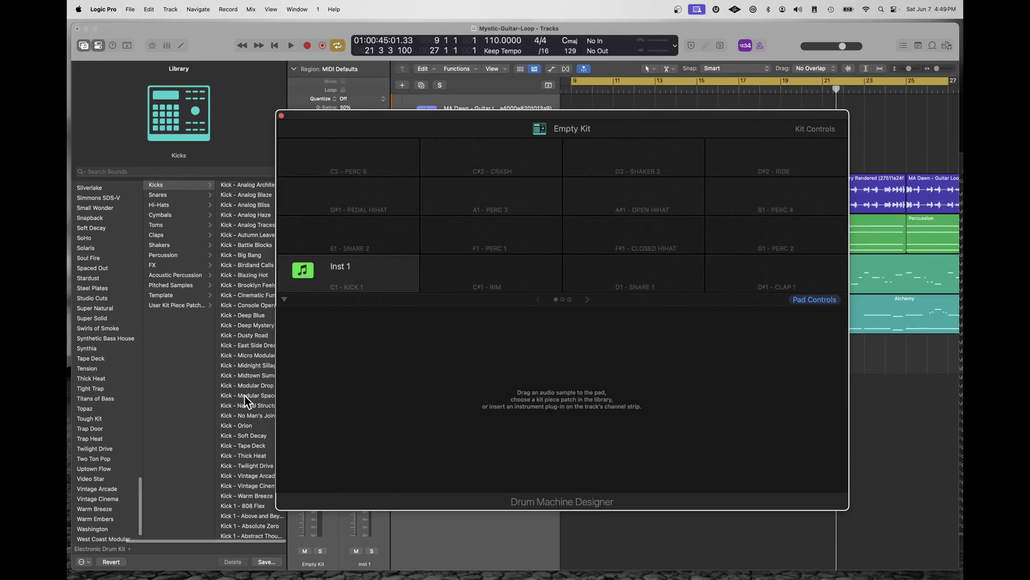
- Load the Electronic Drum Kit 'Deep End', then page through pad pages two and three back to one
left_click(104, 547)
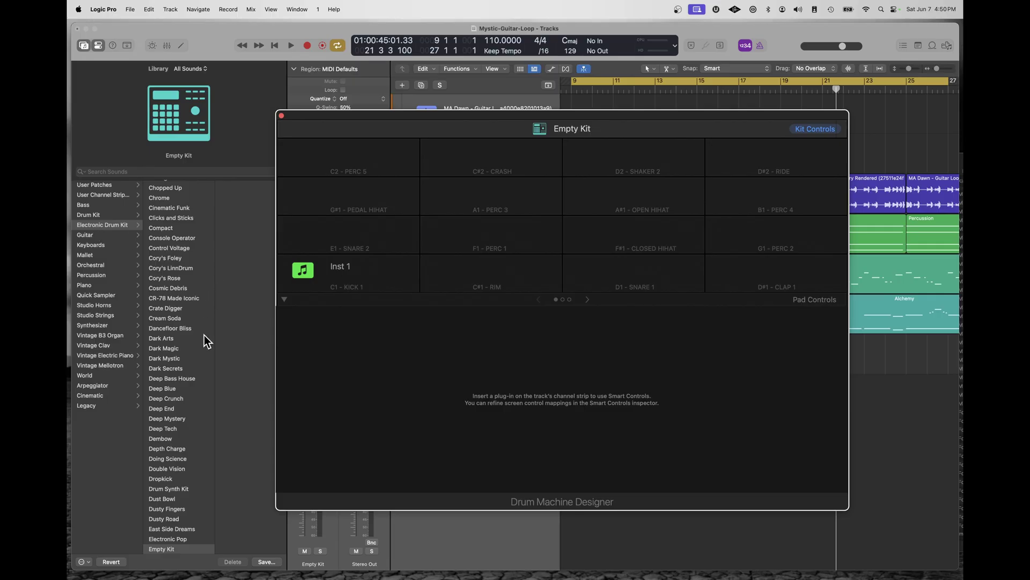
left_click(172, 409)
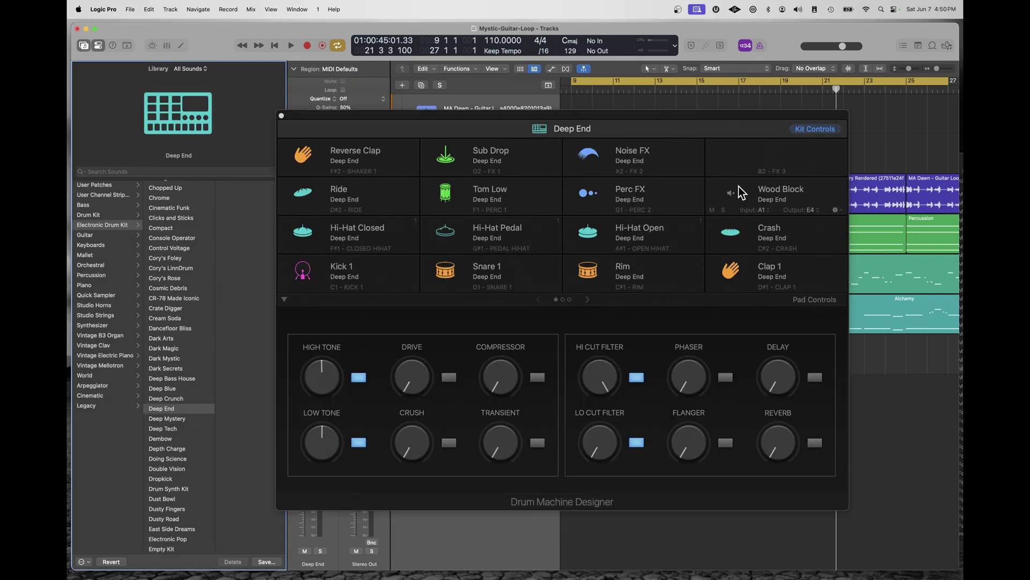
left_click(587, 301)
left_click(587, 300)
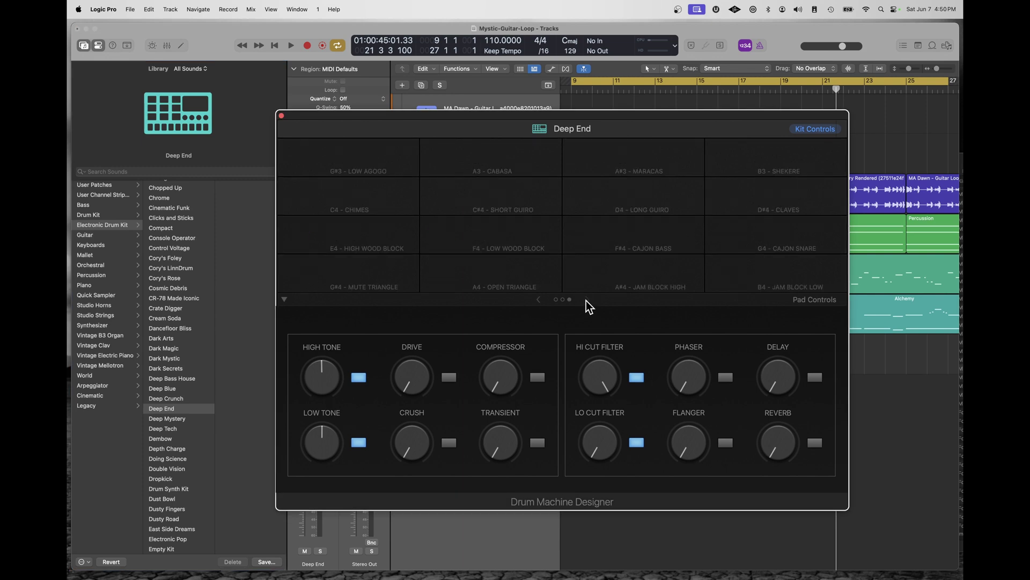
left_click(537, 300)
left_click(537, 300)
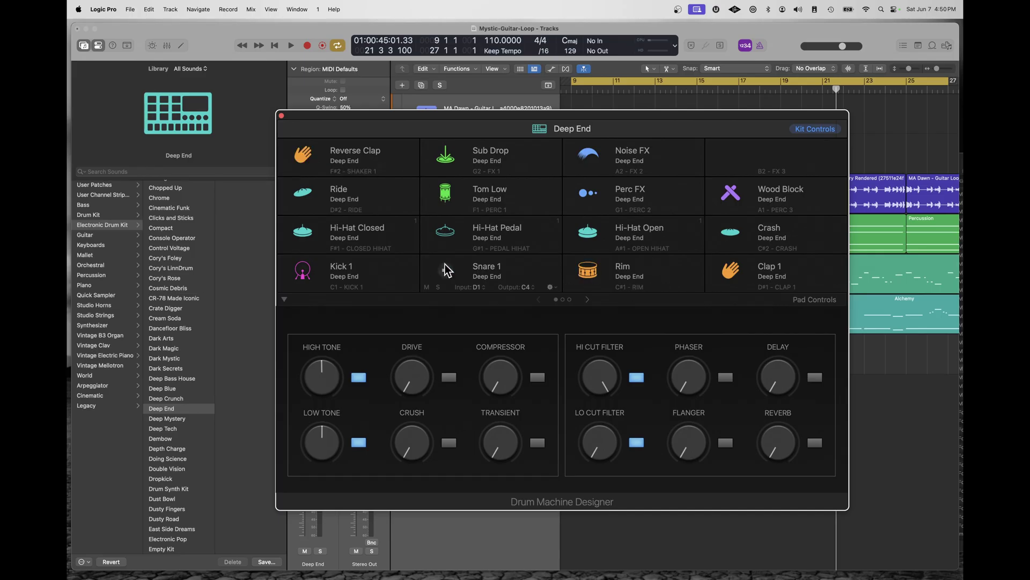
- Select the Kick 1 pad, view the kit-wide controls, then open its Q-Sampler Detail settings
left_click(362, 275)
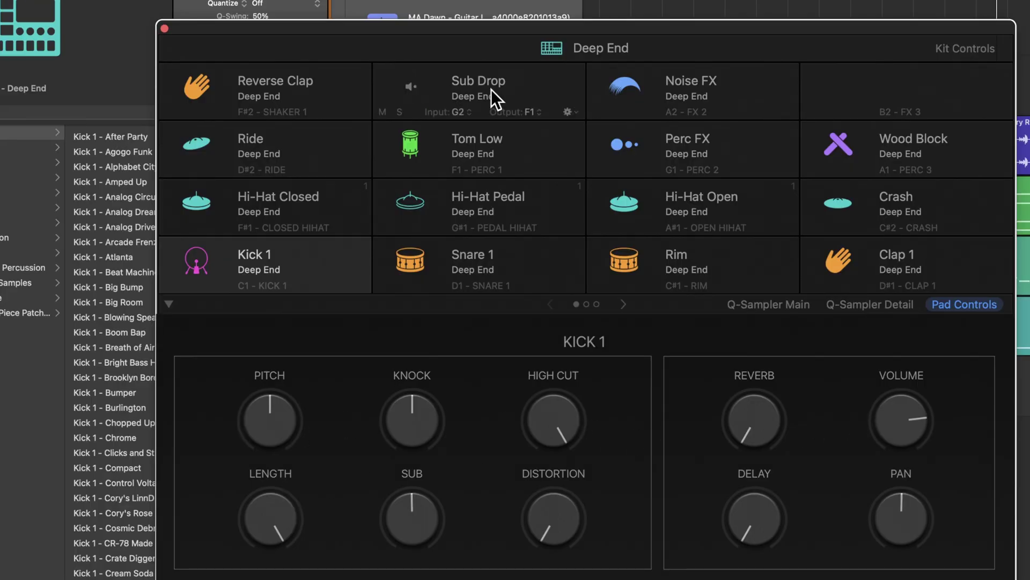
left_click(590, 53)
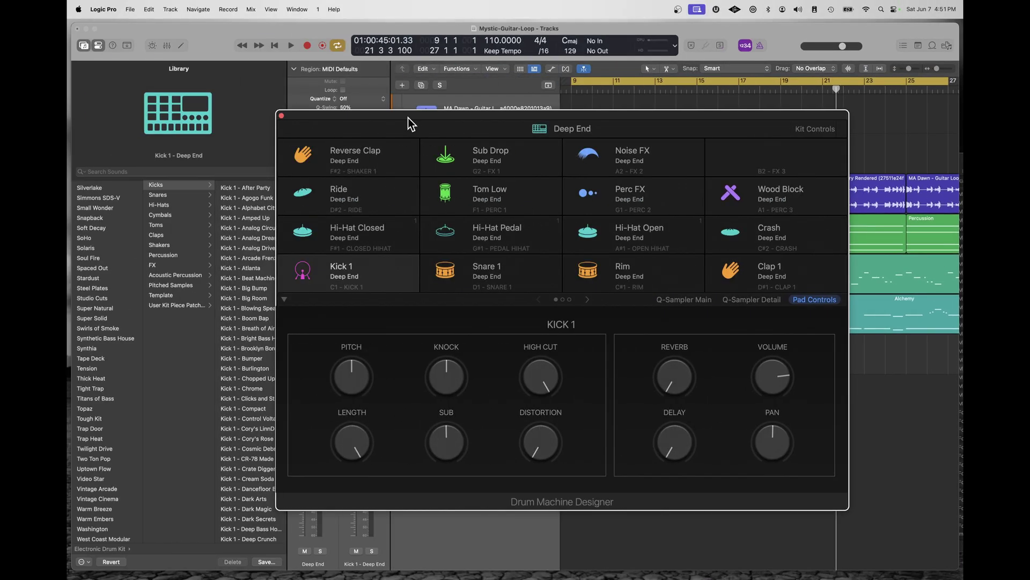
left_click(753, 300)
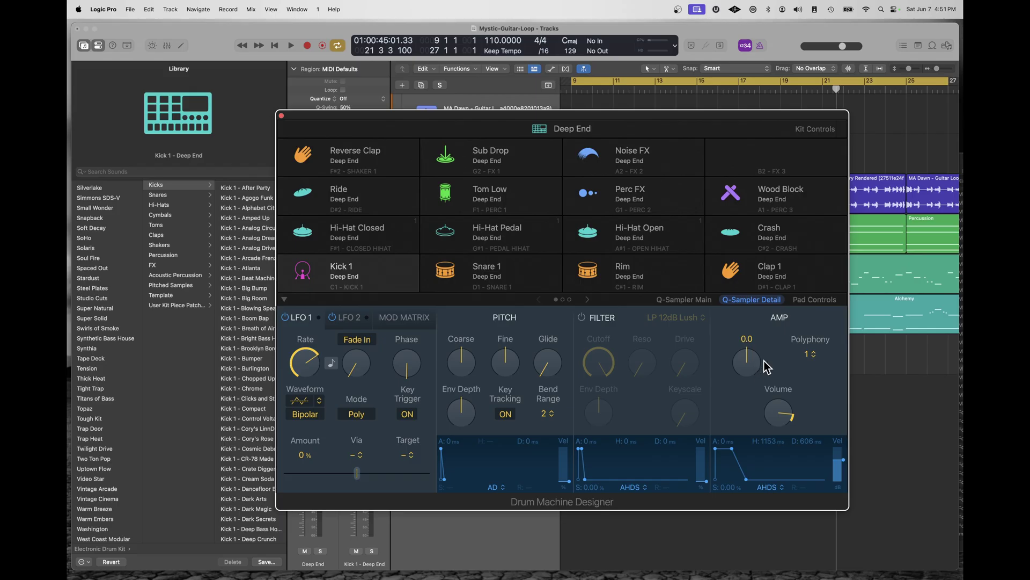
- Switch the Rim pad's Q-Sampler playback from Slice to Classic mode and show its Pad Controls
mouse_move(375, 275)
left_click(630, 276)
left_click(687, 300)
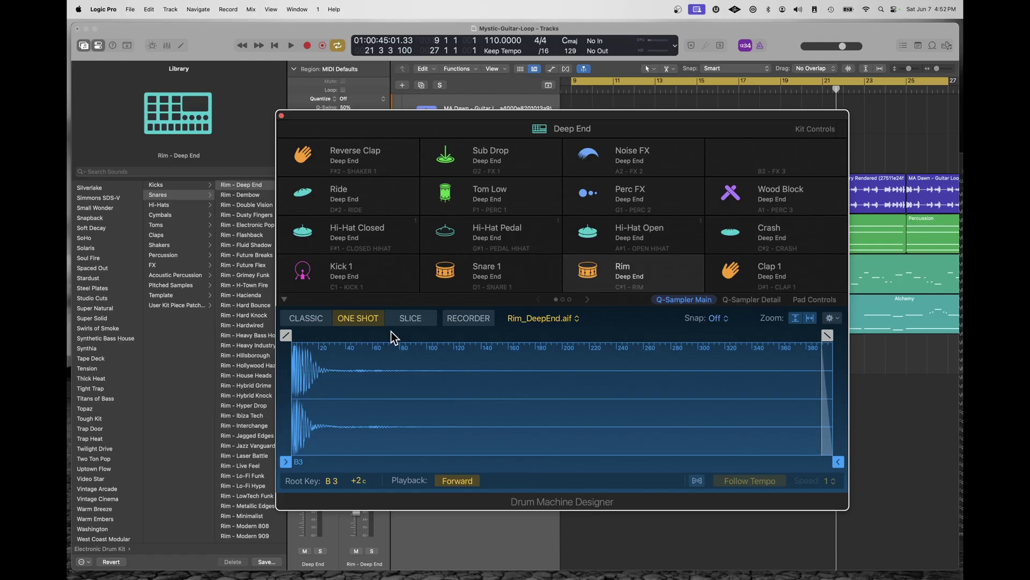
left_click(417, 324)
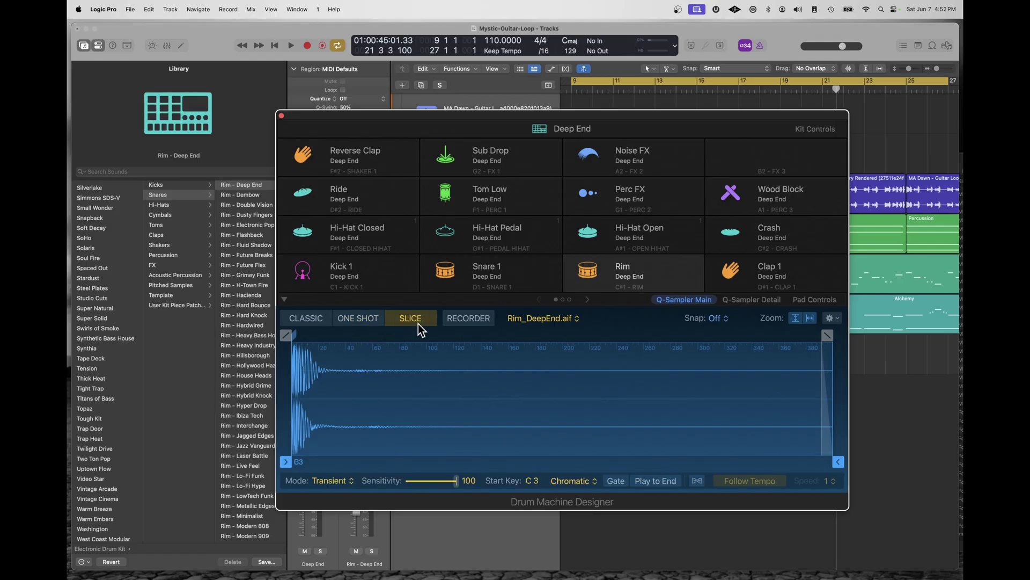
left_click(304, 318)
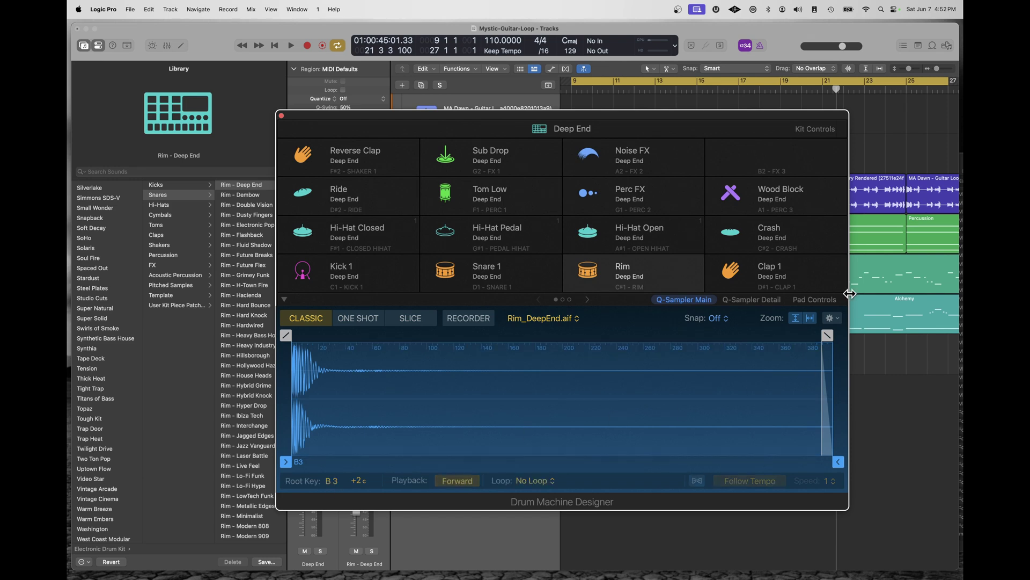
left_click(815, 300)
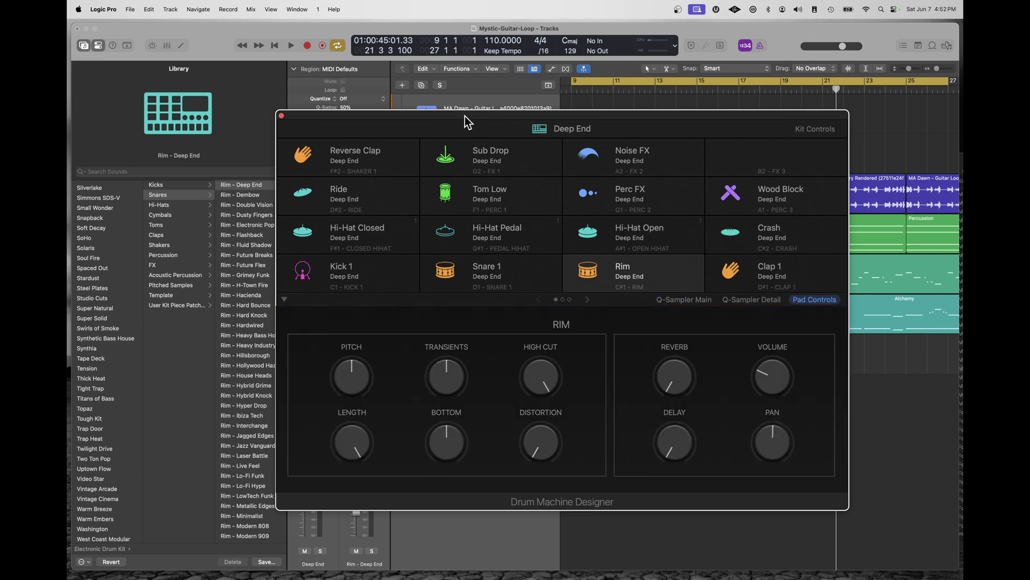